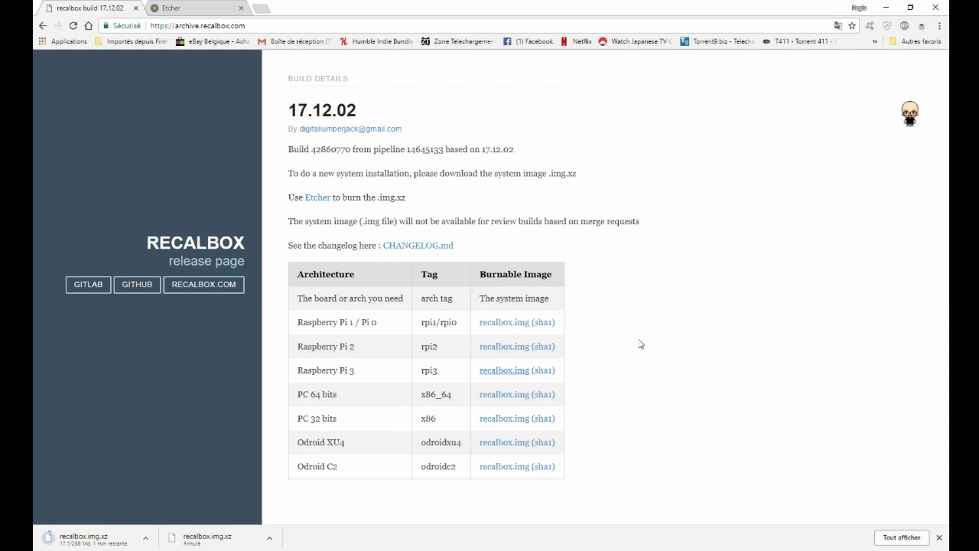
- View the Etcher download page and return to the Recalbox 17.12.02 release page
left_click(188, 8)
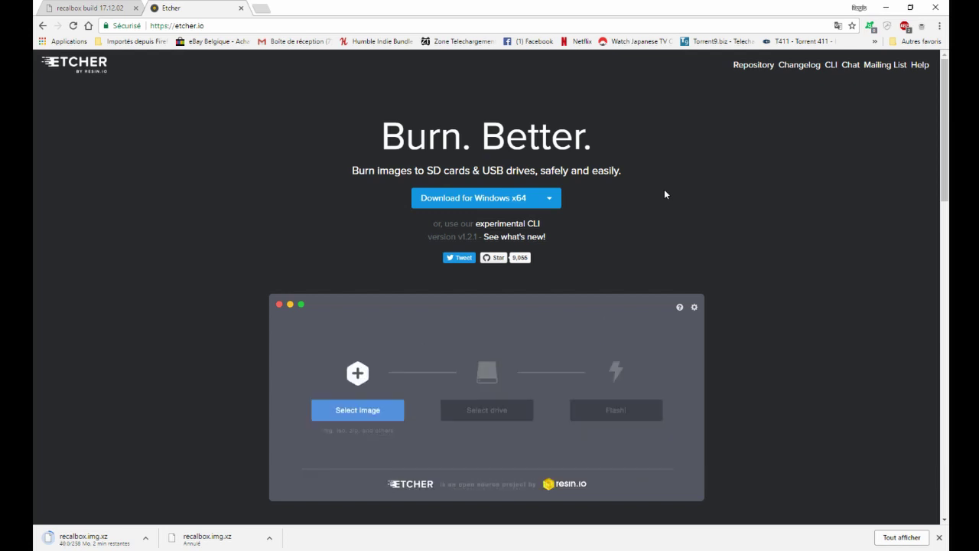
left_click(67, 9)
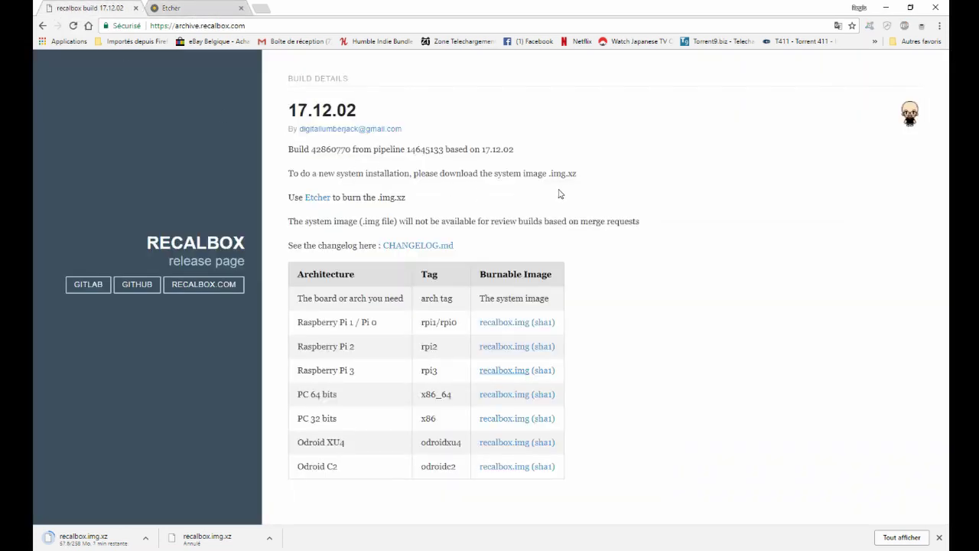
key("alt+Left")
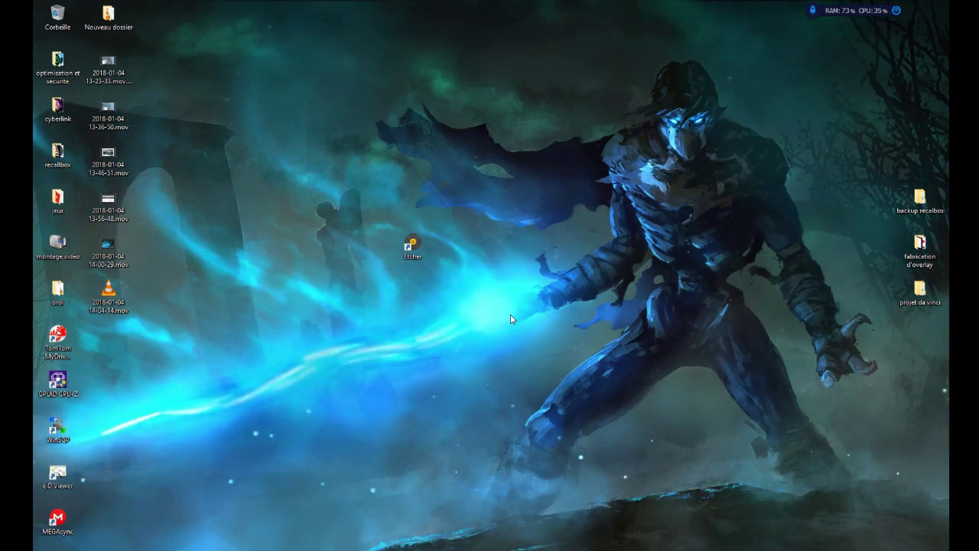
- Launch Etcher and choose recalbox.img.xz from the Téléchargements folder as the image to flash
double_click(410, 243)
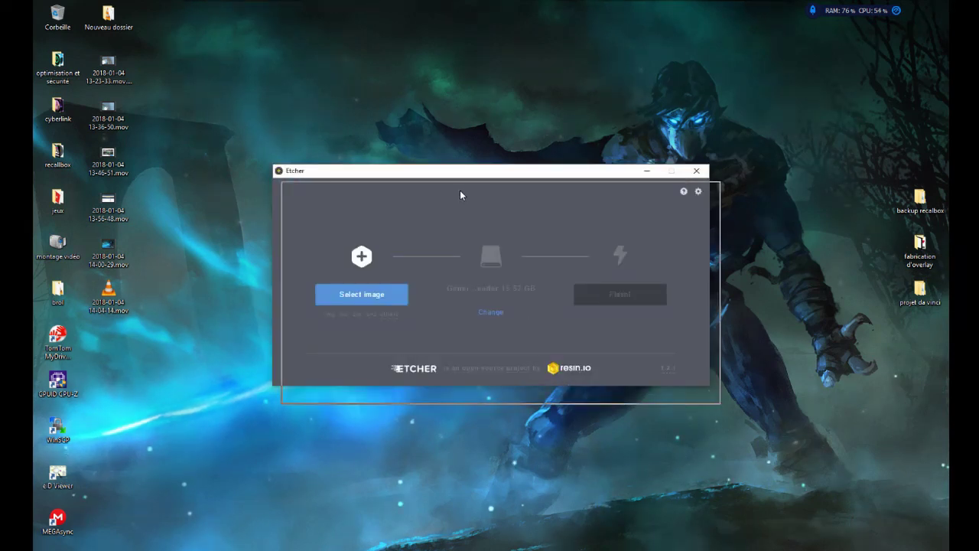
left_click_drag(450, 177, 437, 187)
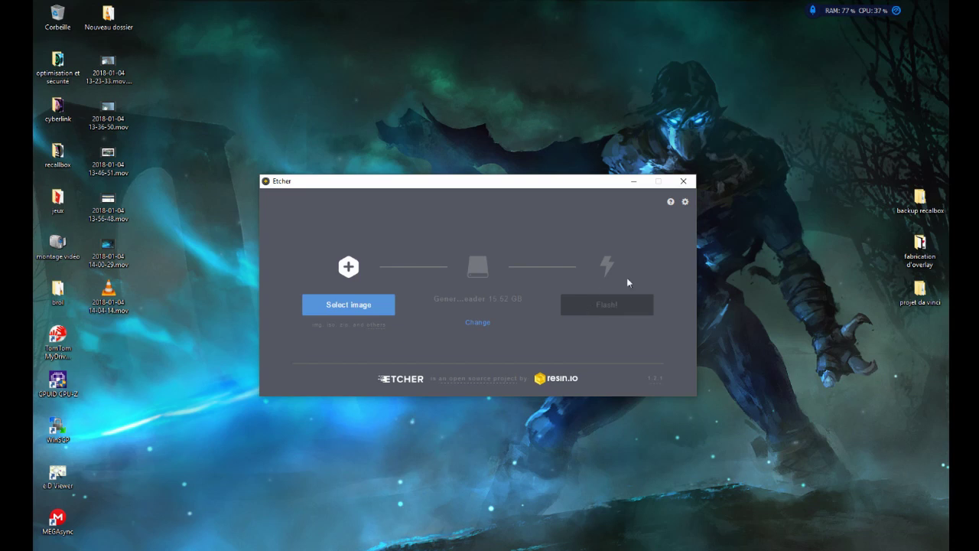
left_click(350, 307)
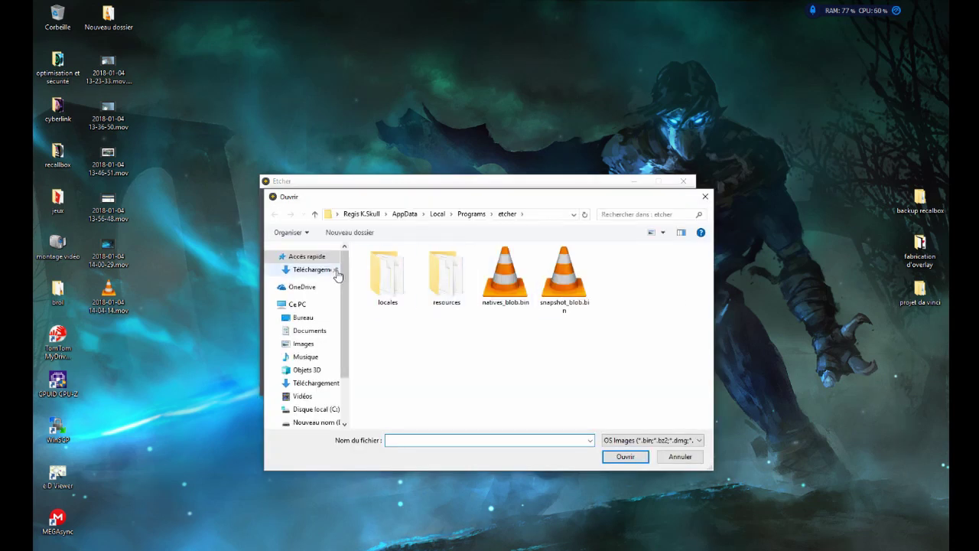
left_click(309, 272)
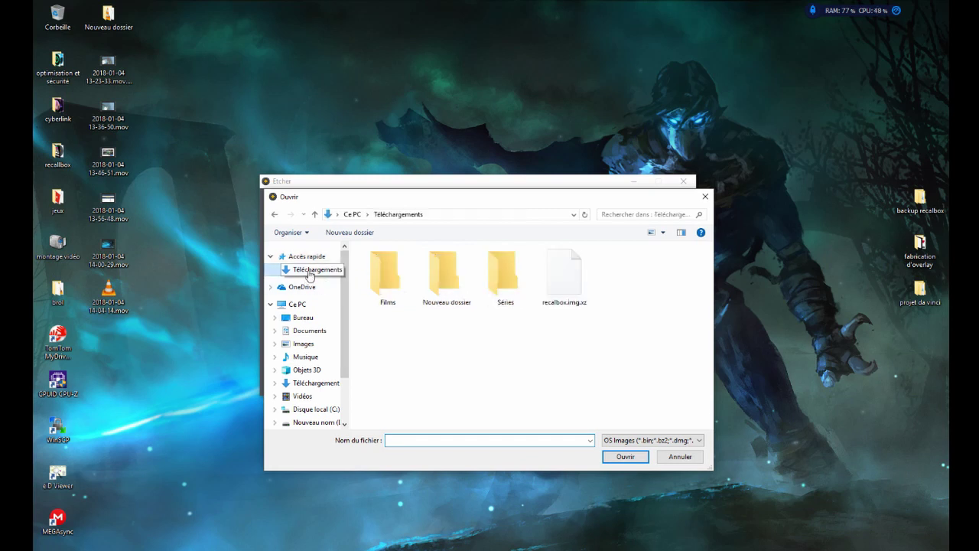
left_click(566, 282)
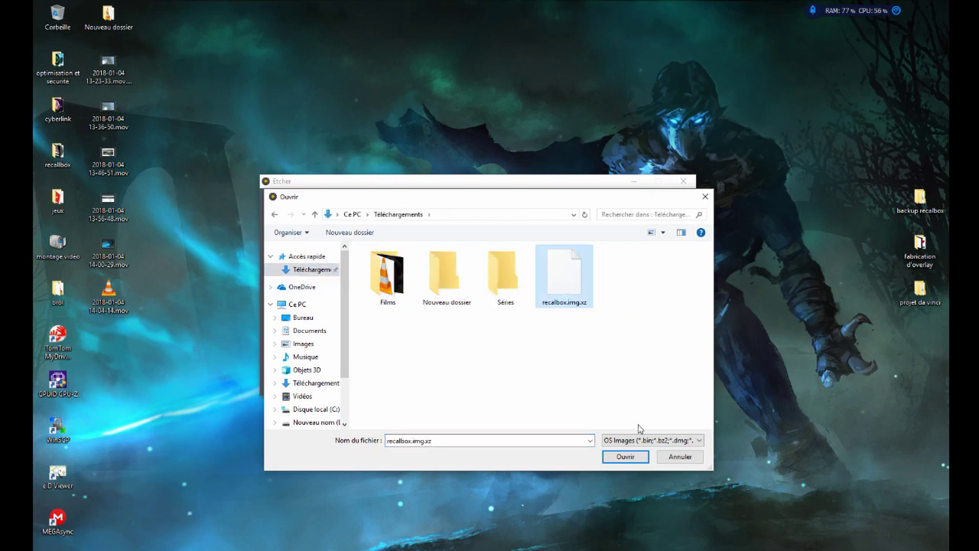
left_click(631, 457)
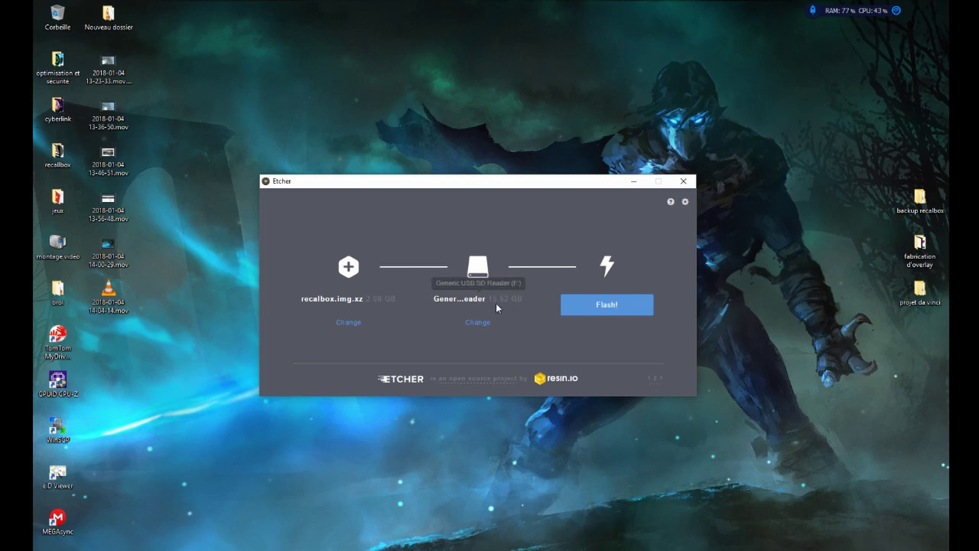
- Flash the Recalbox image to the SD card and safely eject the card reader
left_click(611, 309)
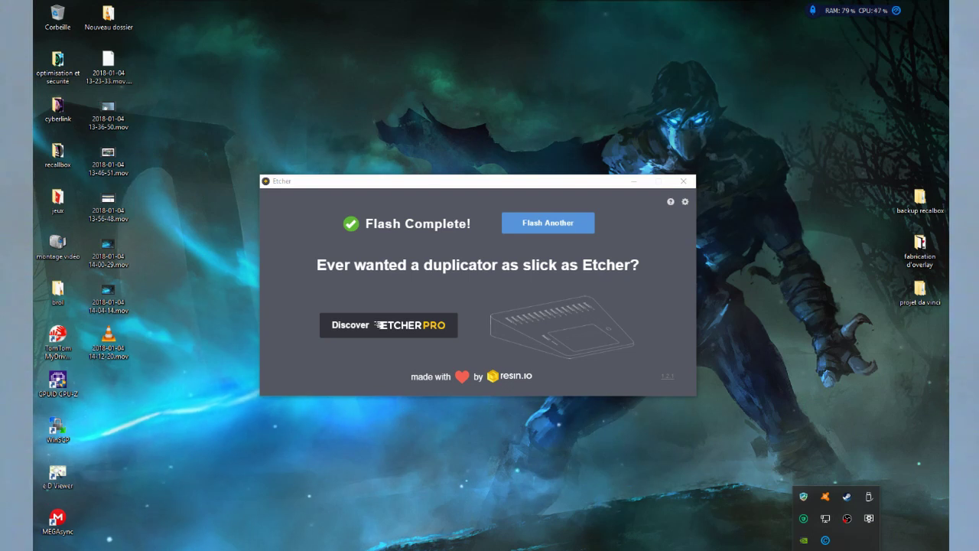
left_click(869, 497)
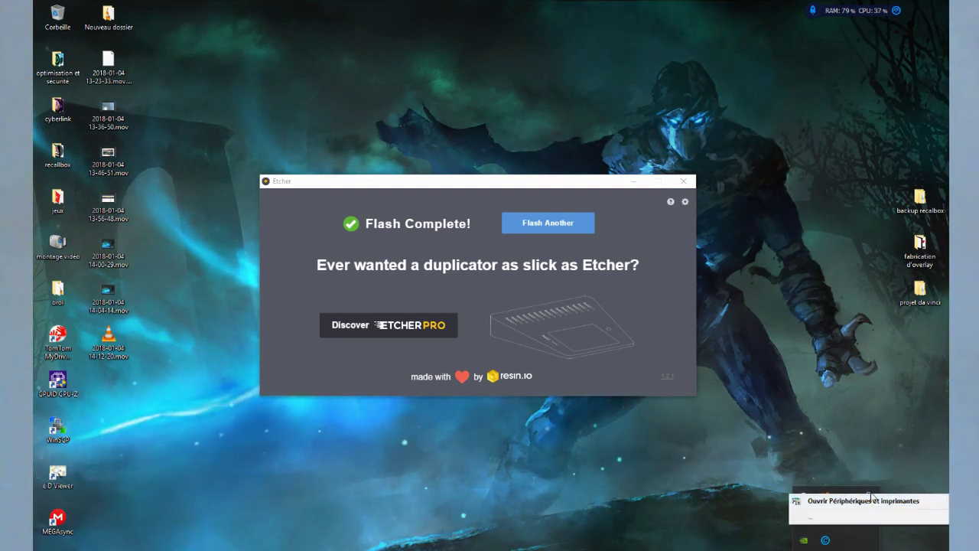
left_click(847, 442)
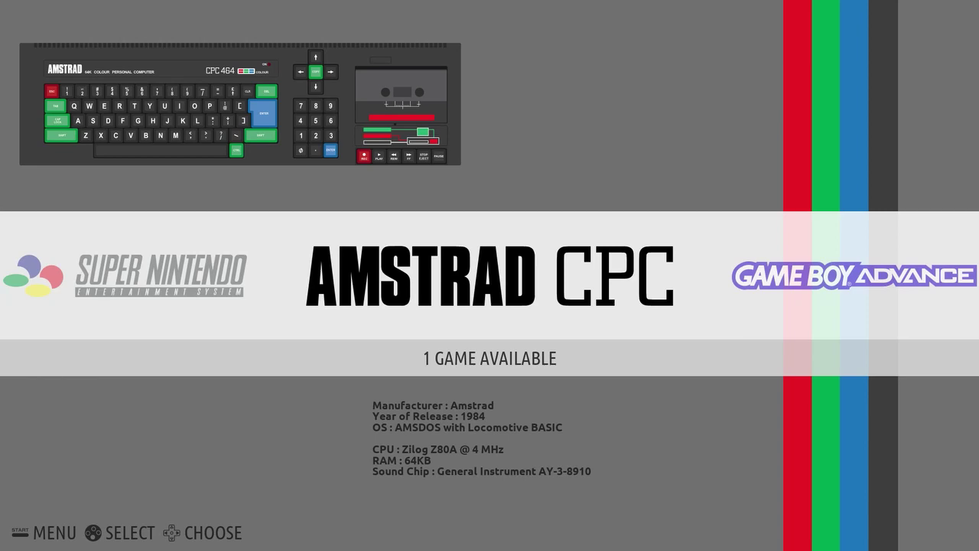
- Browse the available consoles on Recalbox and examine the Super Nintendo game list
key("Right")
key("Right")
key("Right")
key("Right")
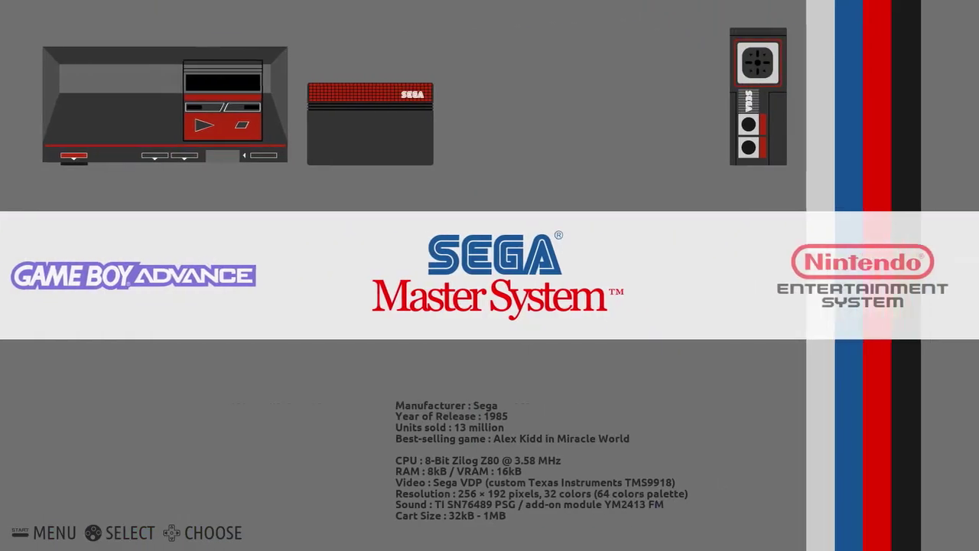
key("Right")
key("Right")
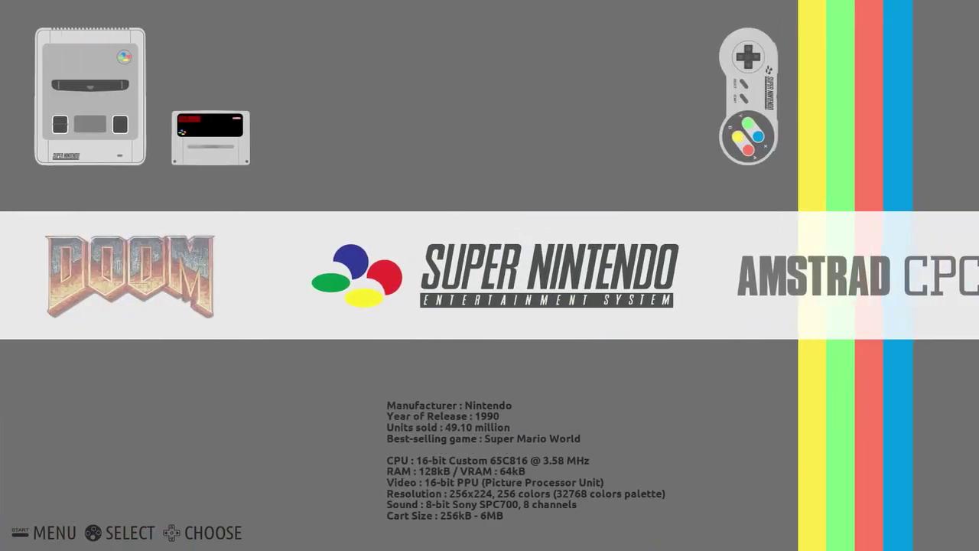
key("Return")
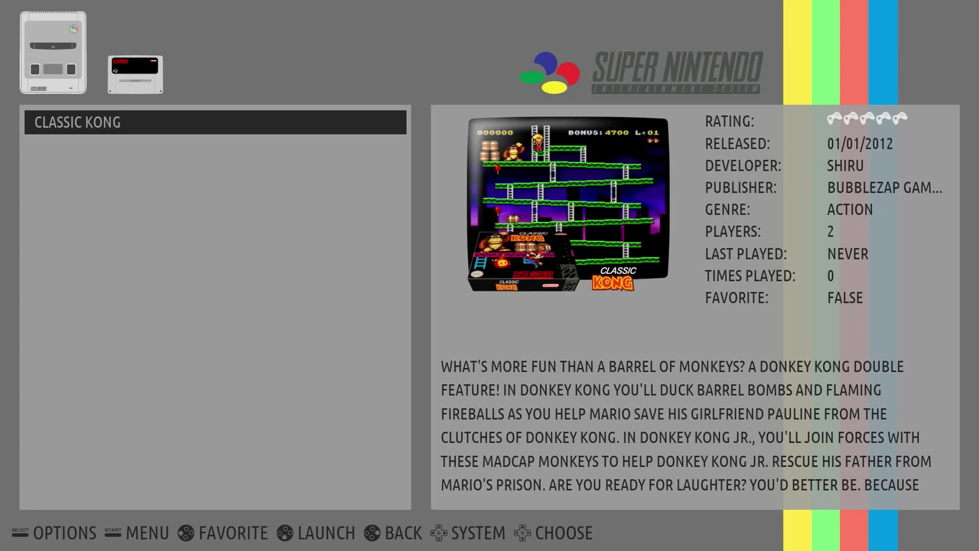
key("Escape")
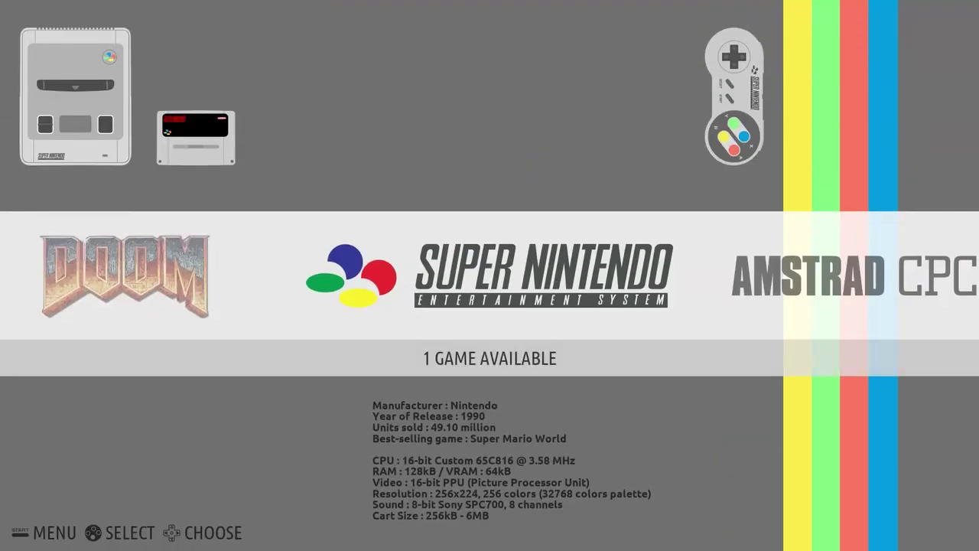
- Examine the Sega Master System and Nintendo Entertainment System game lists, and return to the console selection
key("Right")
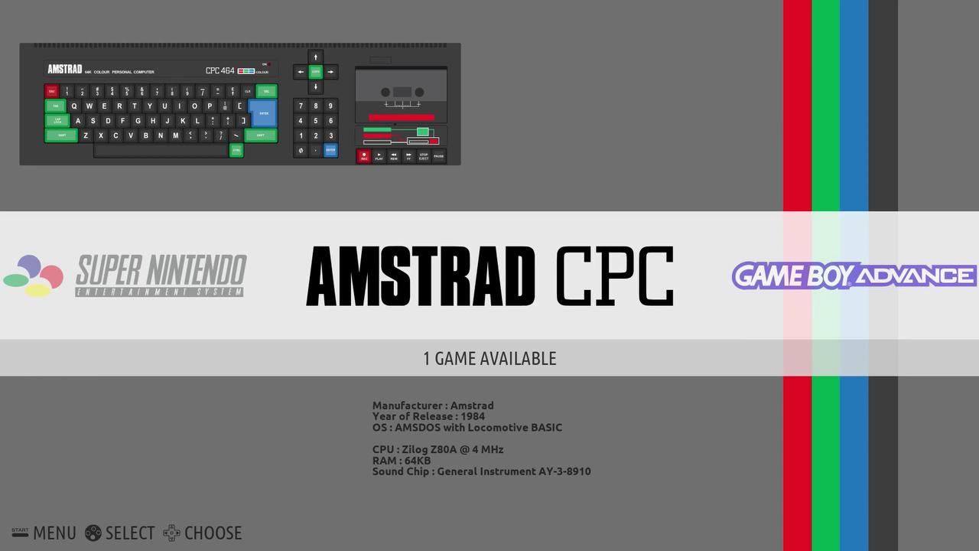
key("Right")
key("Right")
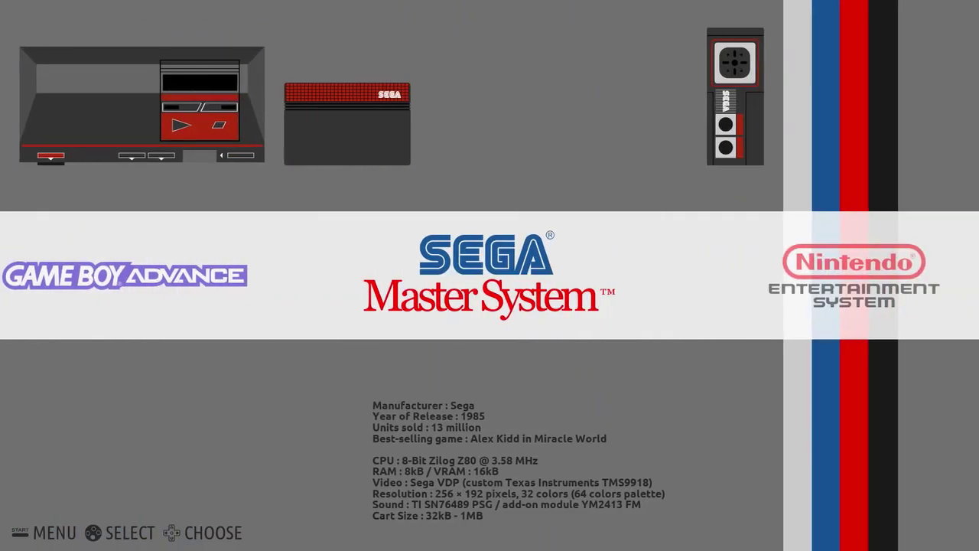
key("Return")
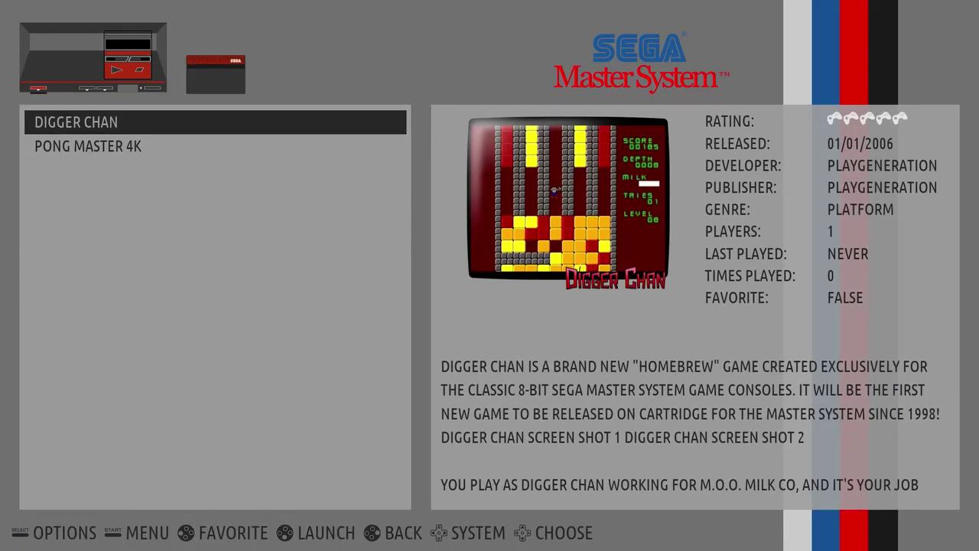
key("Down")
key("Right")
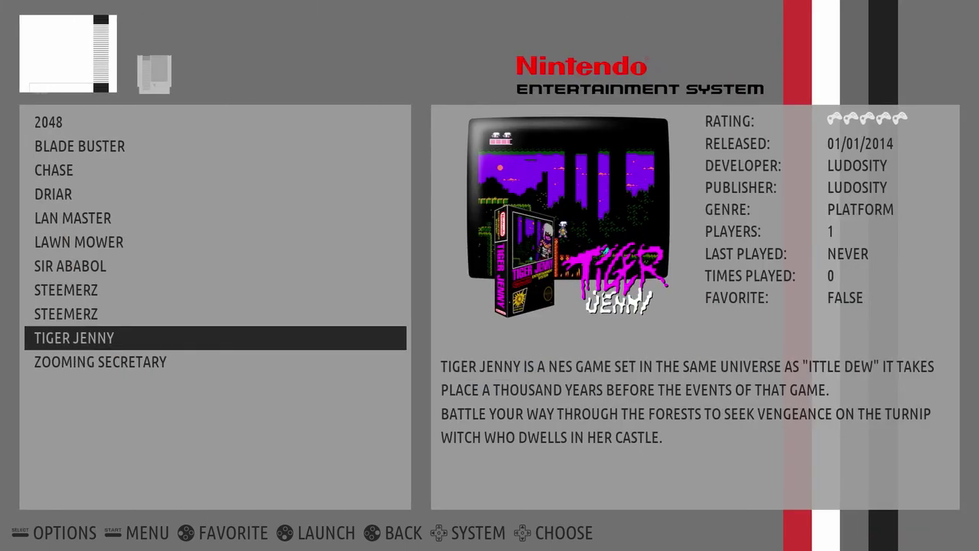
key("Up")
key("Up")
key("Up")
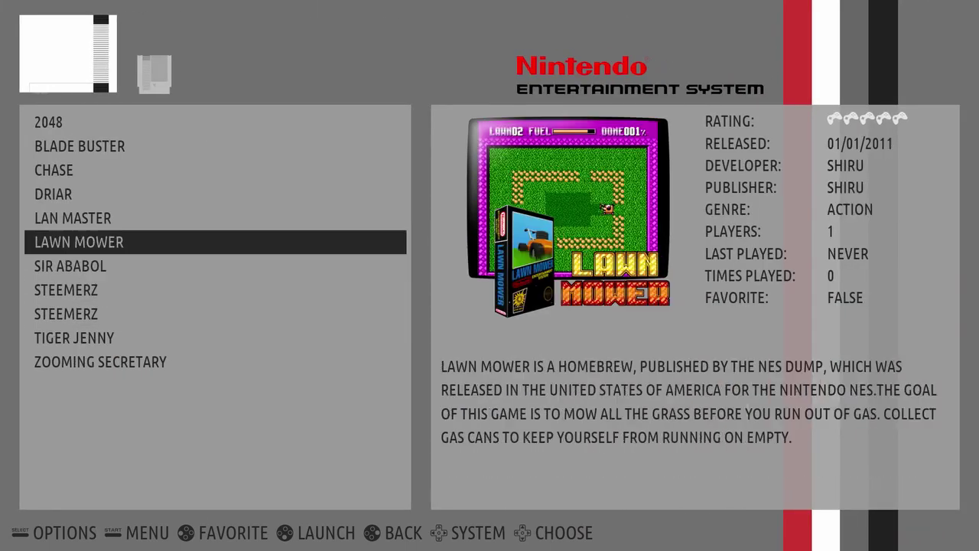
key("Escape")
- Review the restart and shutdown options, and leave without choosing one
key("shift")
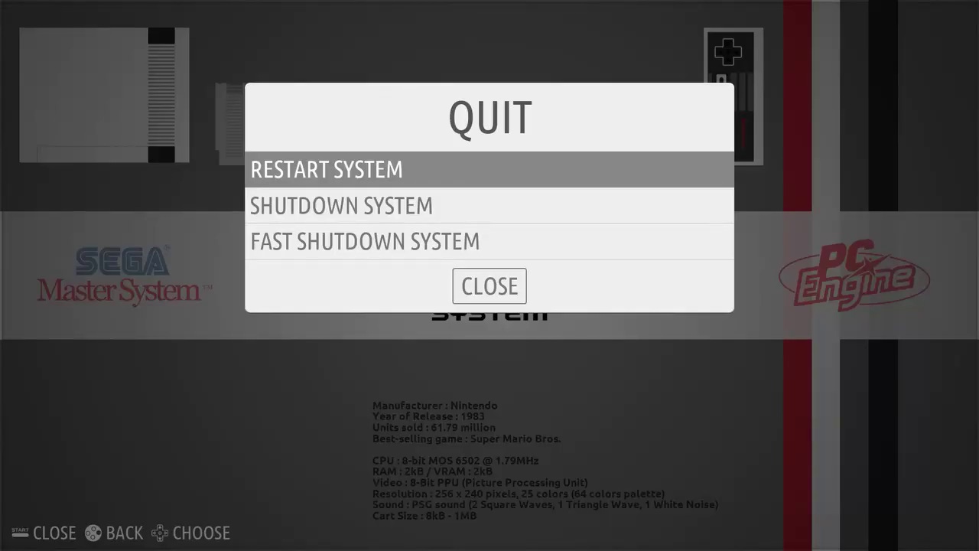
key("Down")
key("Down")
key("Escape")
- Set the language to Français in the system settings
key("Return")
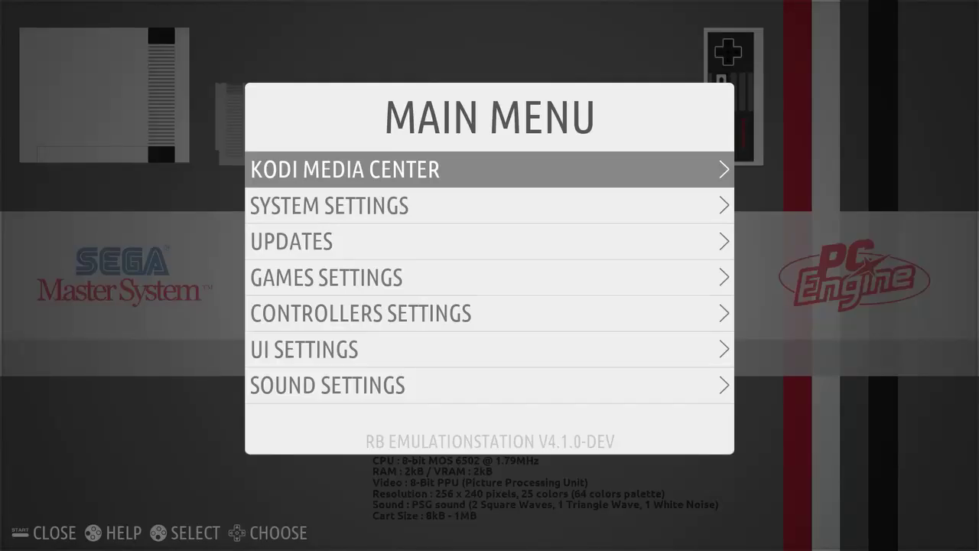
key("Down")
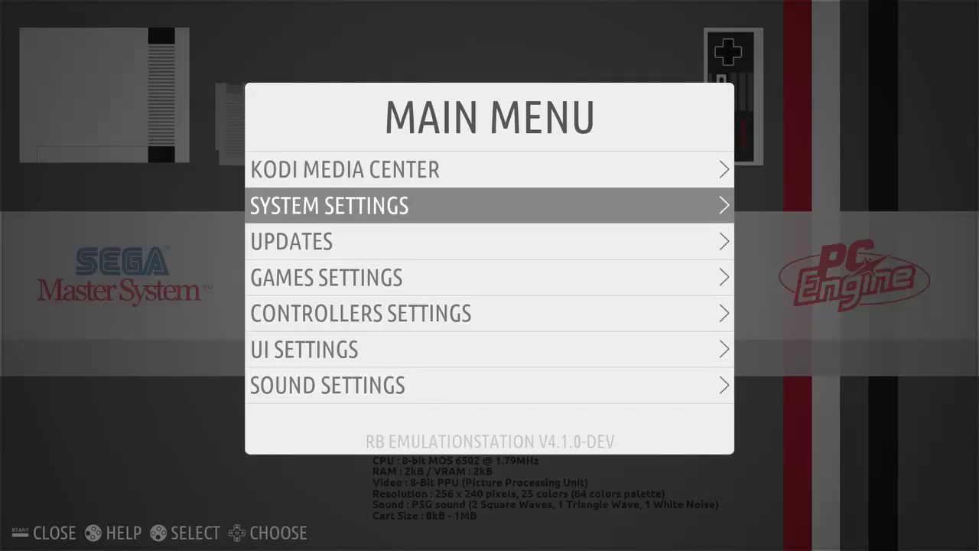
key("Return")
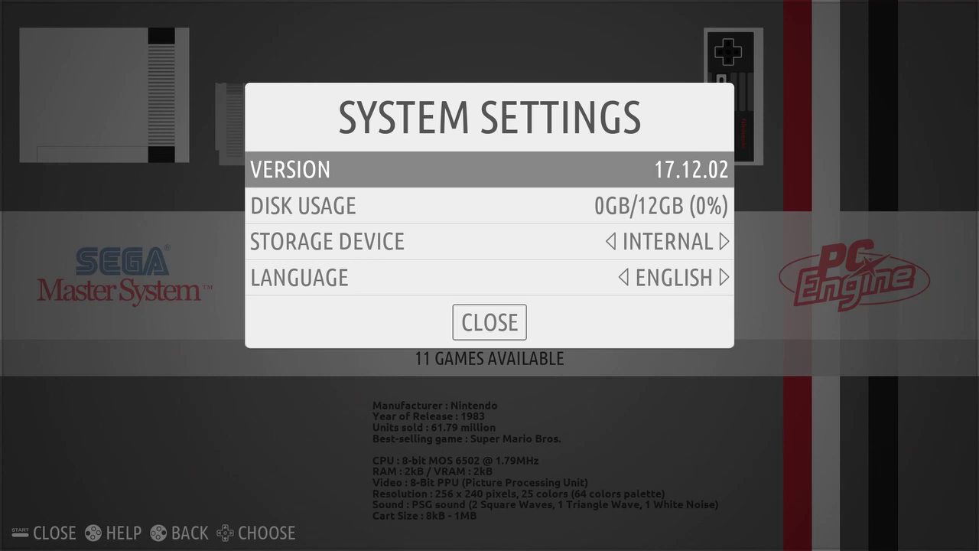
key("Down")
key("Down")
key("Down")
key("Right")
key("Right")
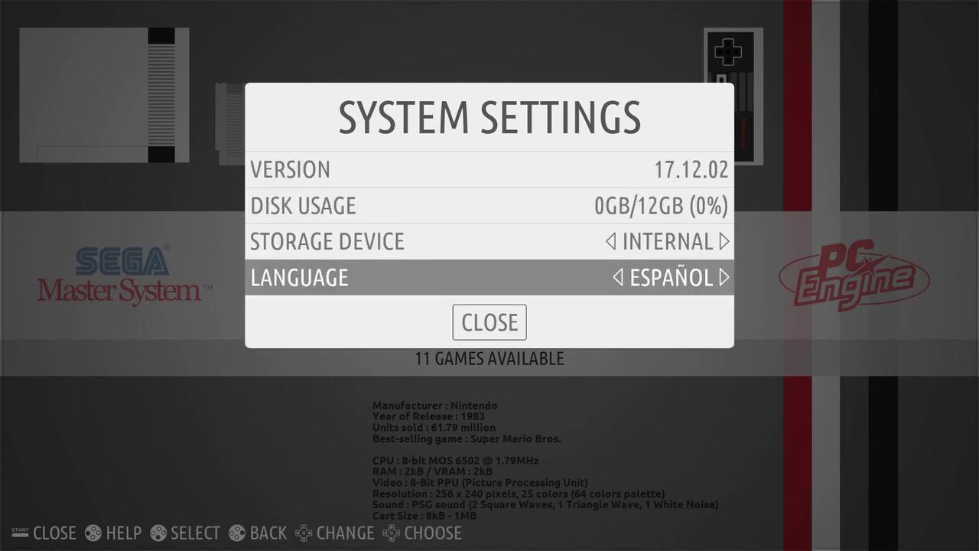
key("Right")
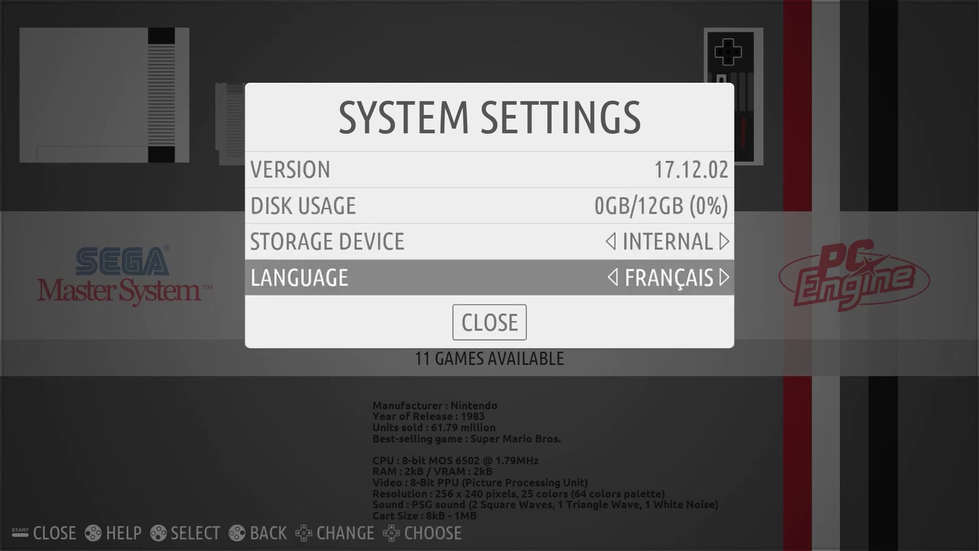
- Close the system settings and accept the reboot to apply the new language
key("Down")
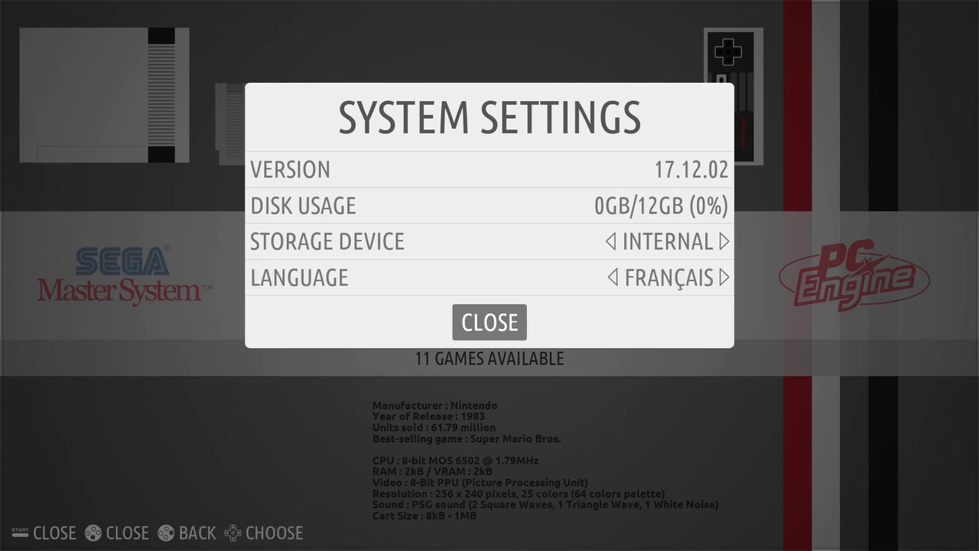
key("Return")
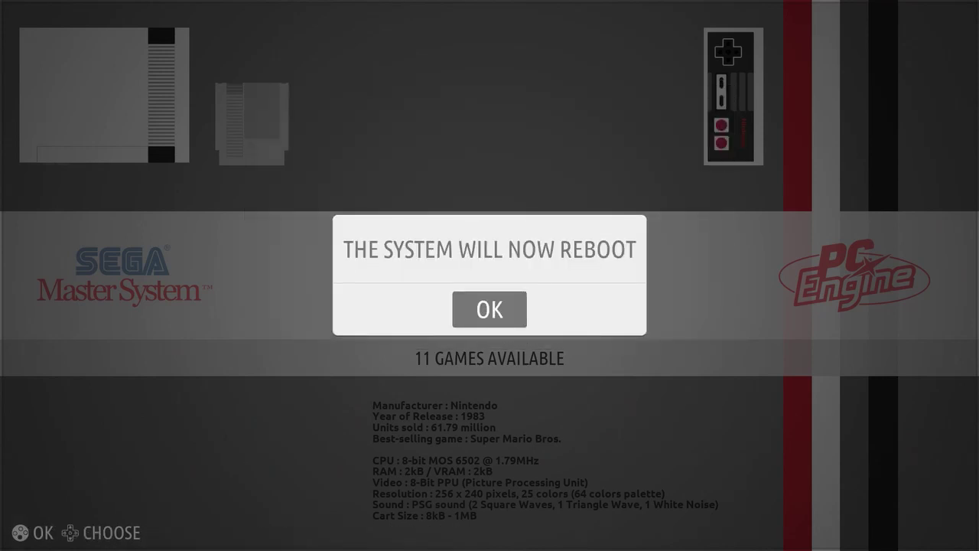
key("Return")
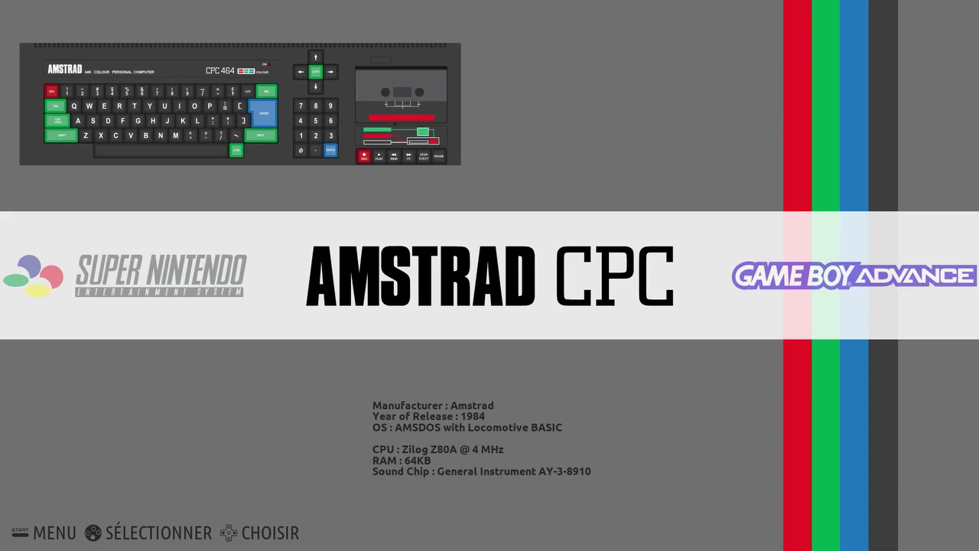
- Browse the console selection from Amstrad CPC to Sega Master System
key("Right")
key("Right")
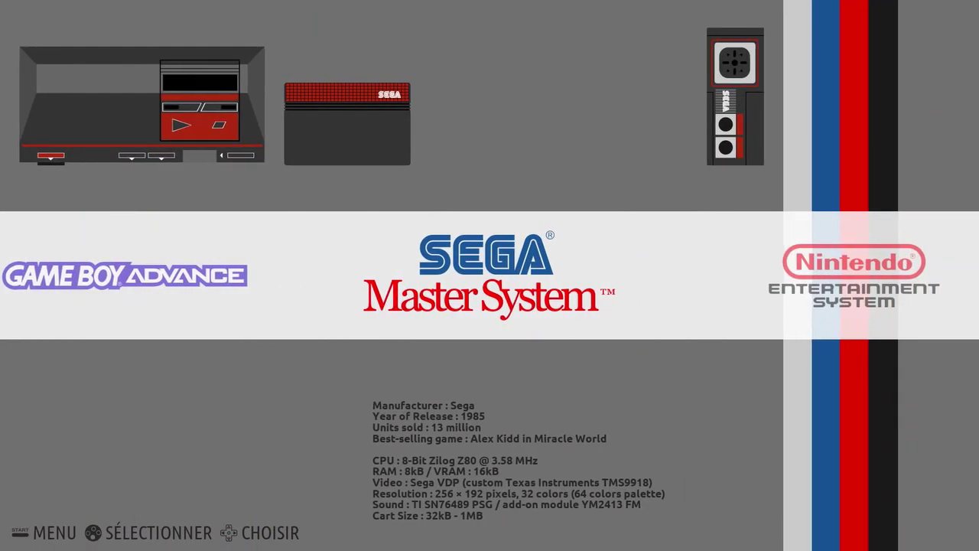
key("Escape")
key("Down")
key("Down")
key("Escape")
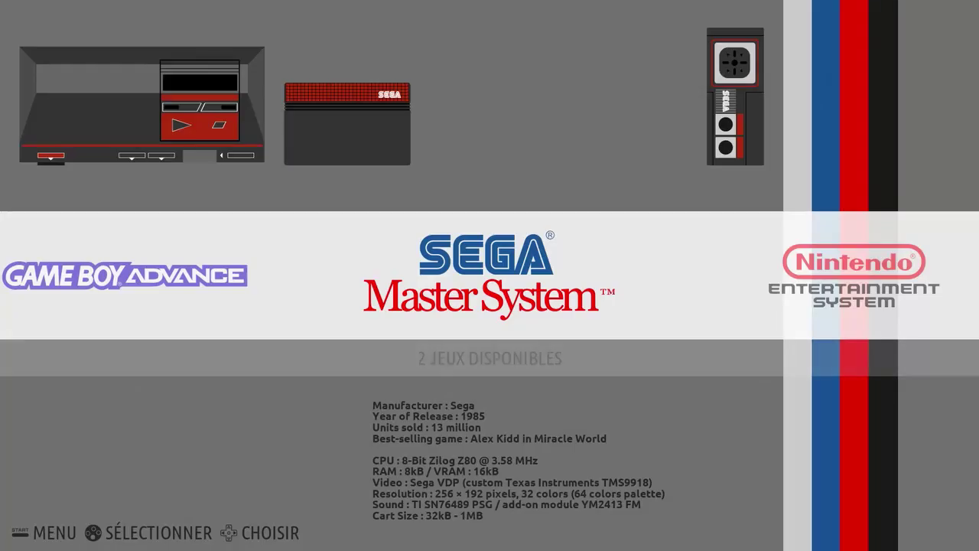
- Turn off the quick system selection (Sélection rapide du système) in the interface options
key("Return")
key("Down")
key("Down")
key("Down")
key("Down")
key("Down")
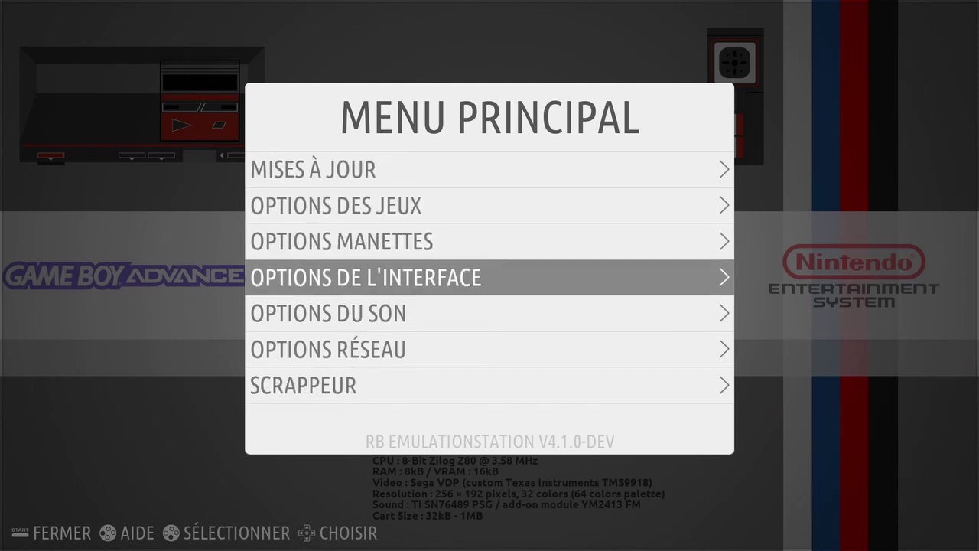
key("Return")
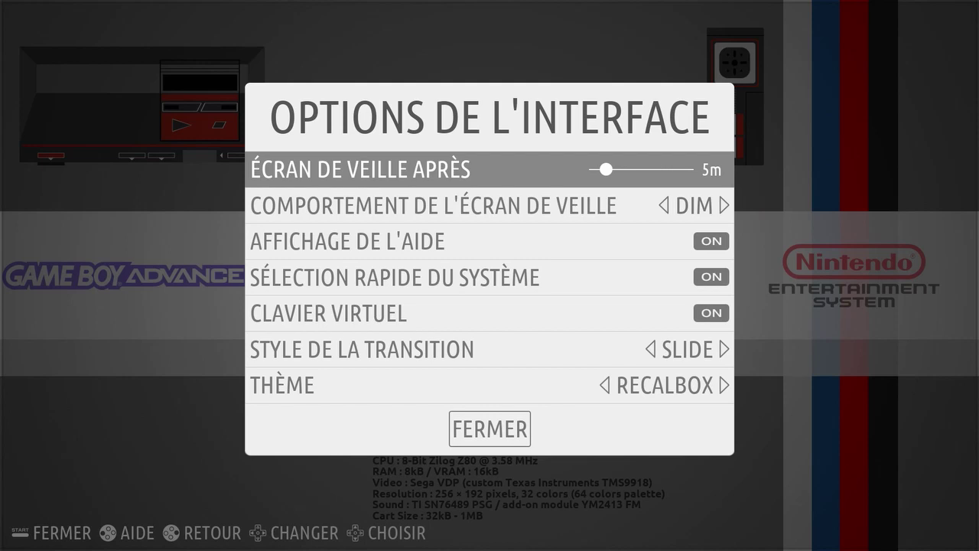
key("Down")
key("Down")
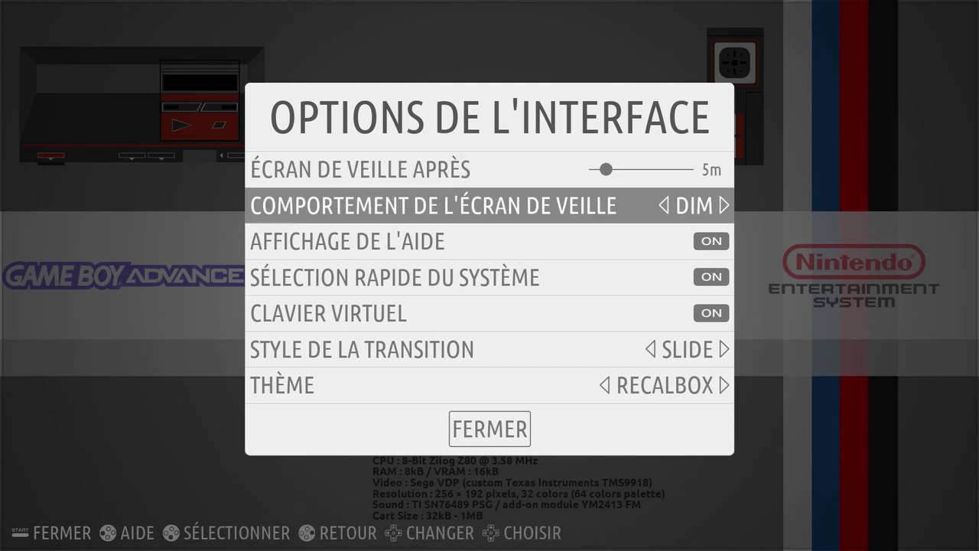
key("Down")
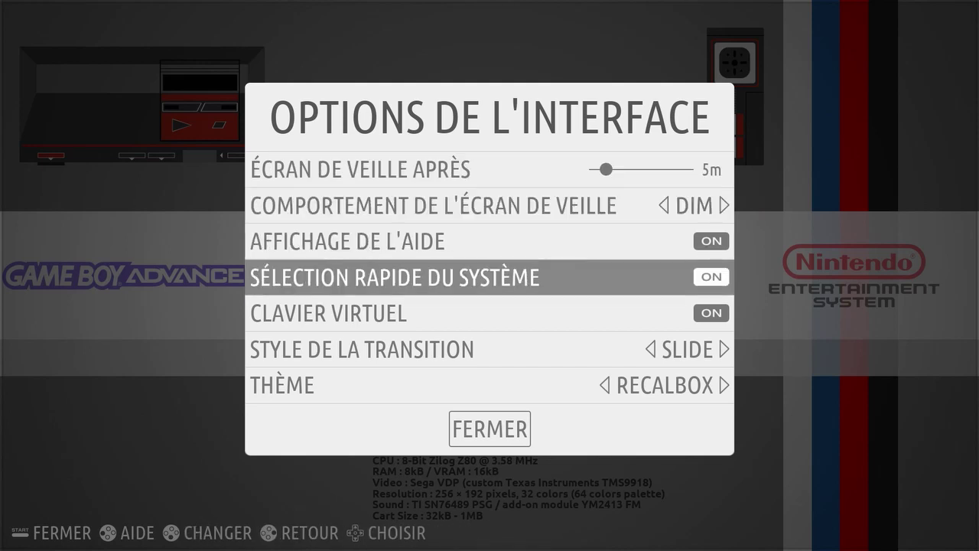
key("Return")
- Review the virtual keyboard, transition style, theme and game list update entries, and close the interface options
key("Down")
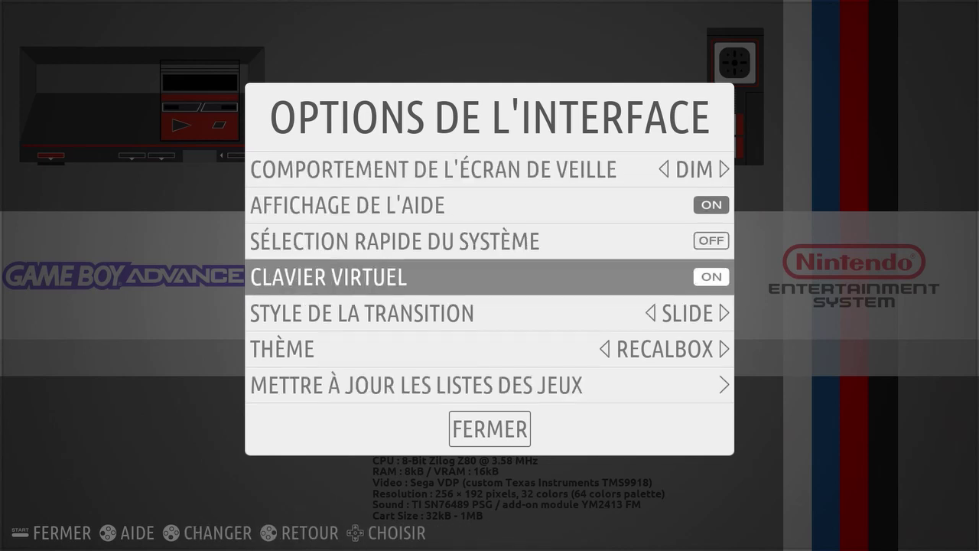
key("Down")
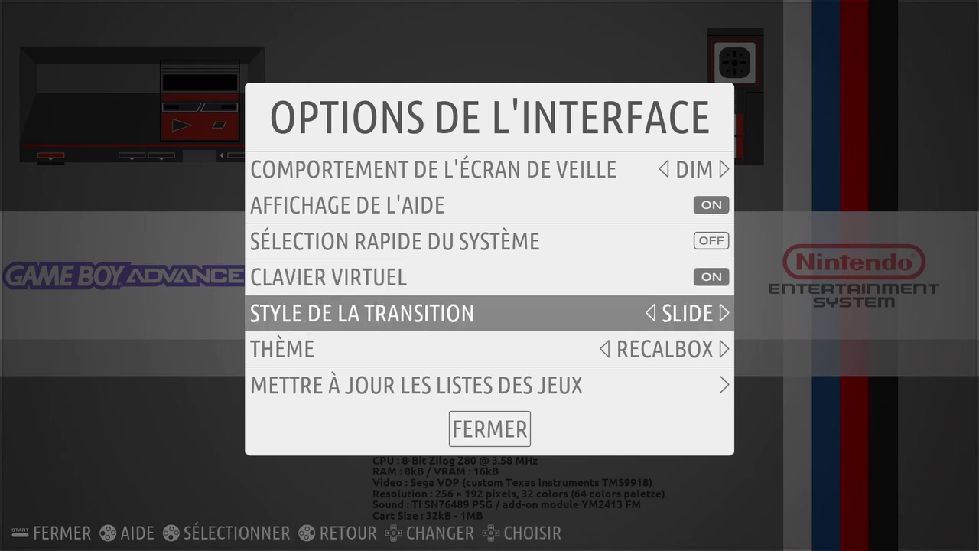
key("Down")
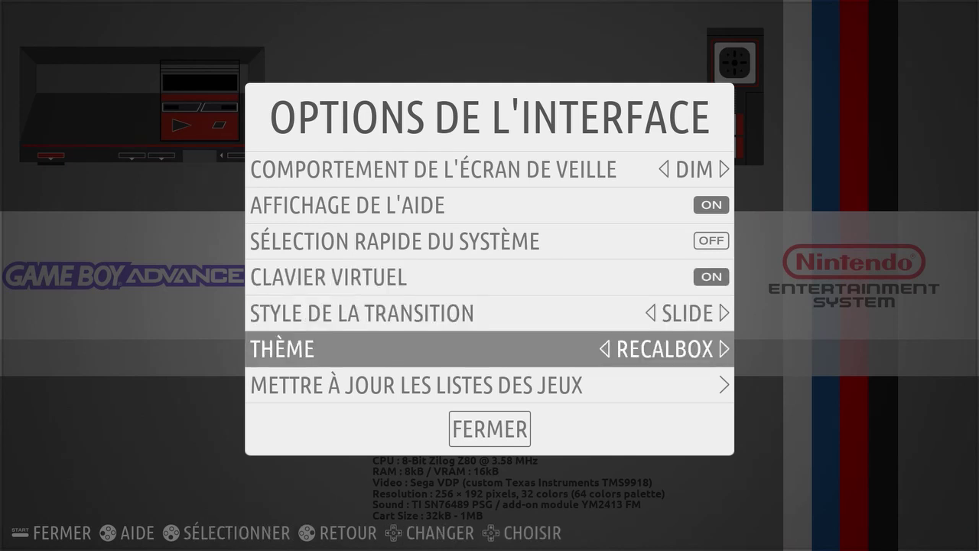
key("Down")
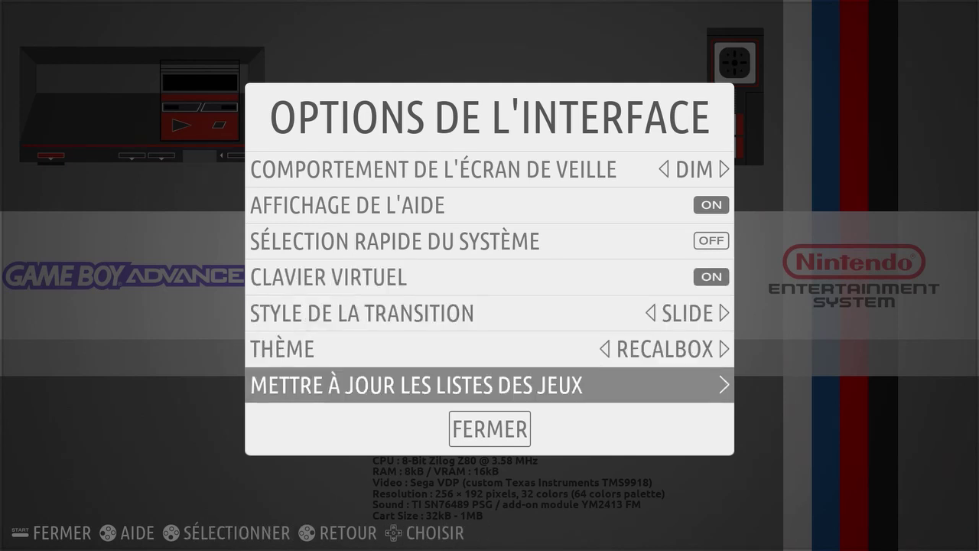
key("Up")
key("Up")
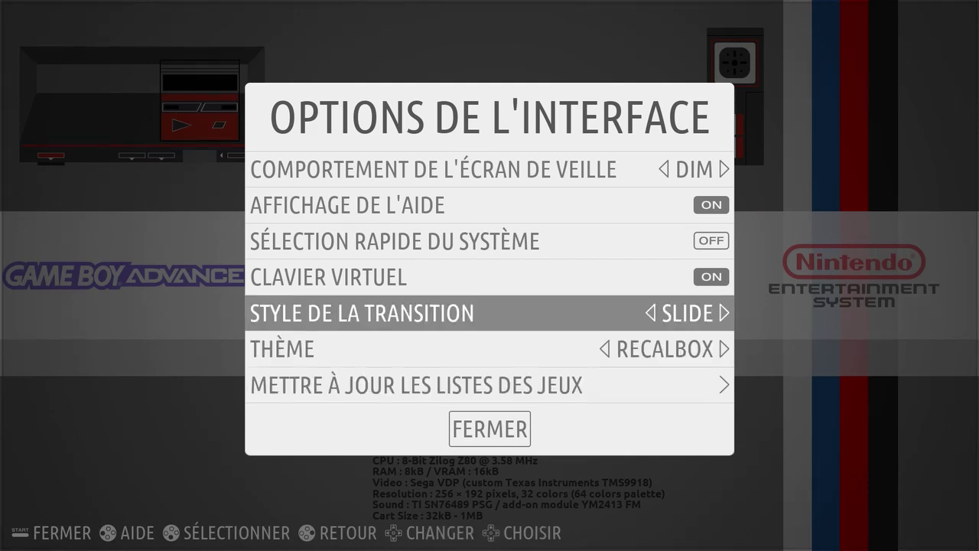
key("Down")
key("Down")
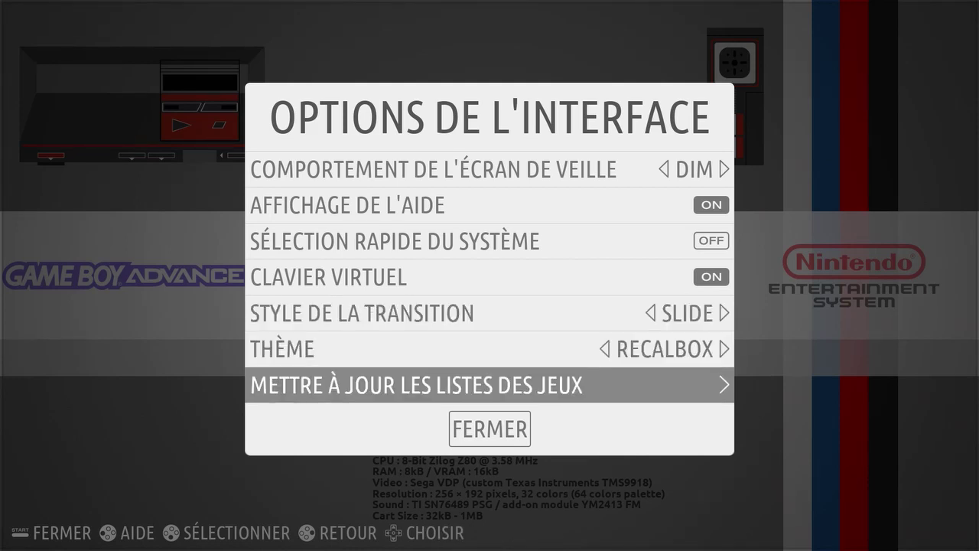
key("Down")
key("Up")
key("Up")
key("Up")
key("Up")
key("Up")
key("Up")
key("Up")
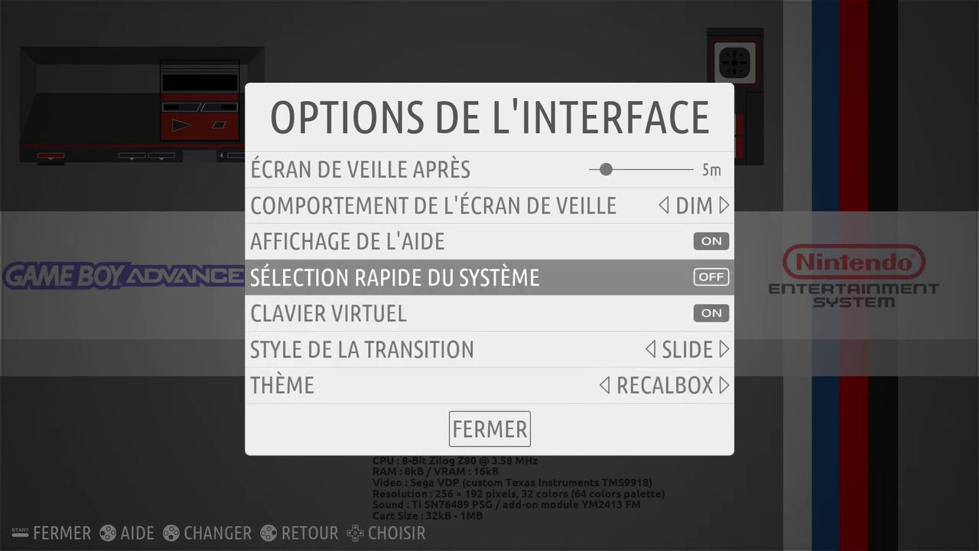
key("Down")
key("Down")
key("Down")
key("Down")
key("Down")
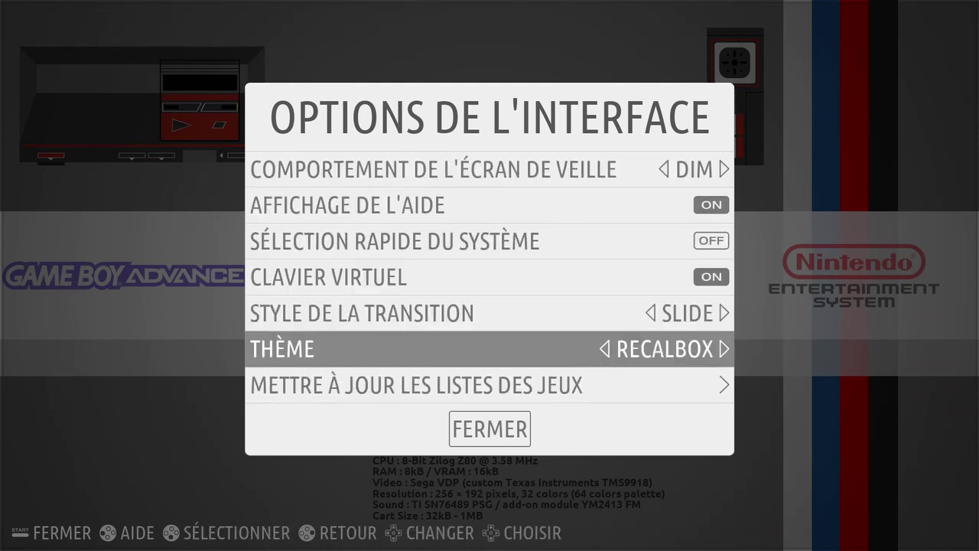
key("Down")
key("Down")
key("Return")
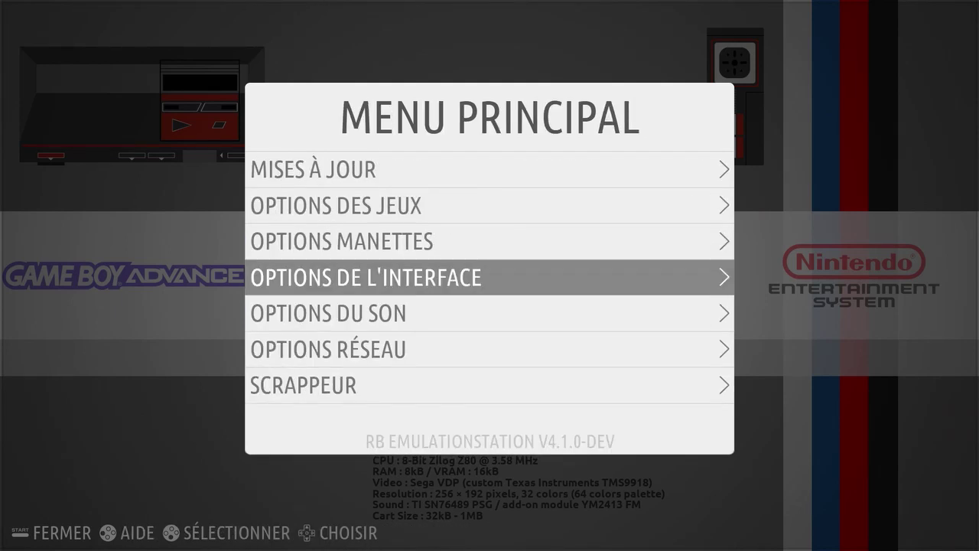
- Review the system volume, background music and audio output in the sound options, and close them
key("Down")
key("Return")
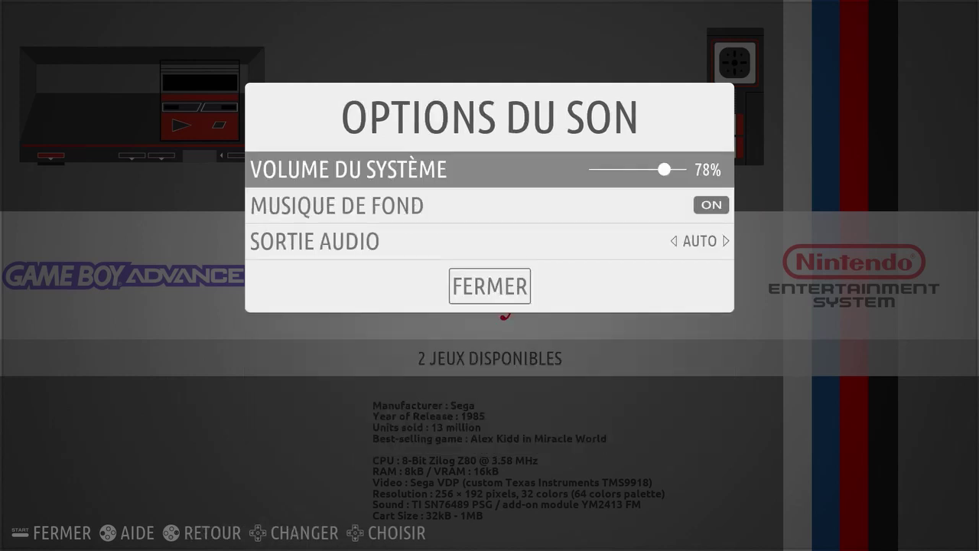
key("Down")
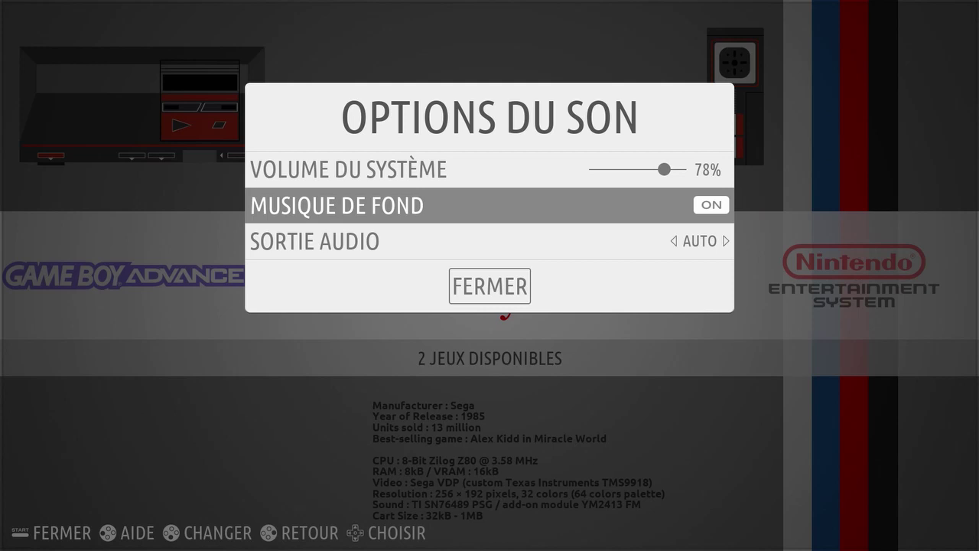
key("Down")
key("Down")
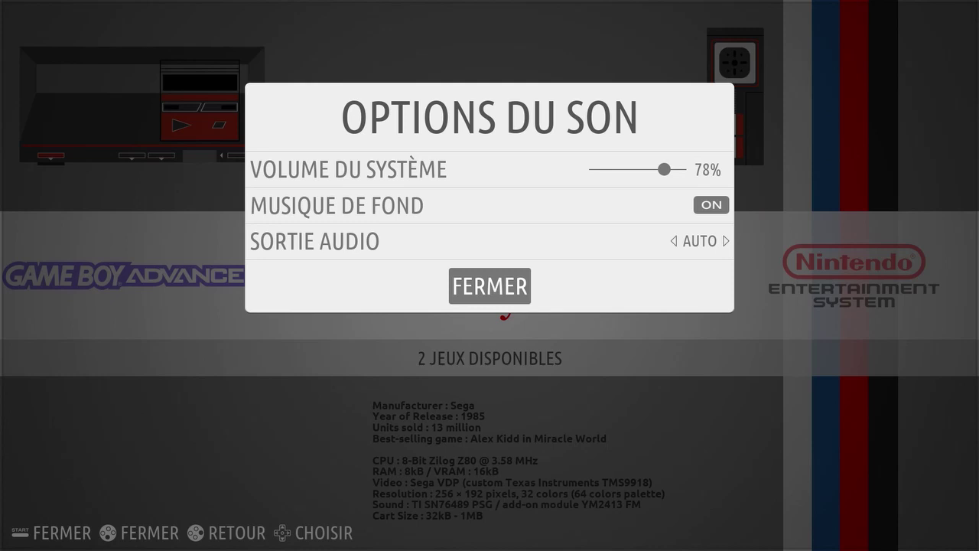
key("Return")
- Open the network options and examine the connection status, IP address and network name
key("Down")
key("Down")
key("Down")
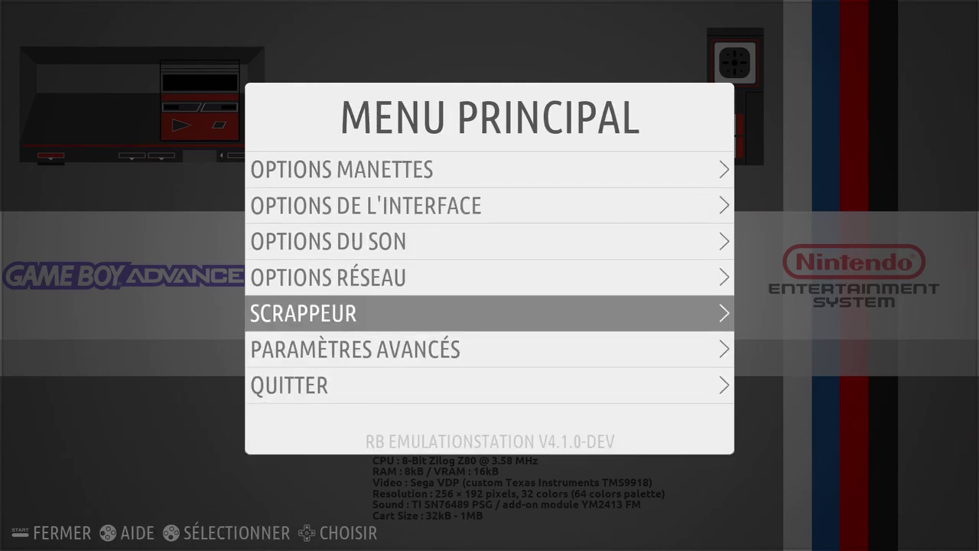
key("Up")
key("Up")
key("Up")
key("Return")
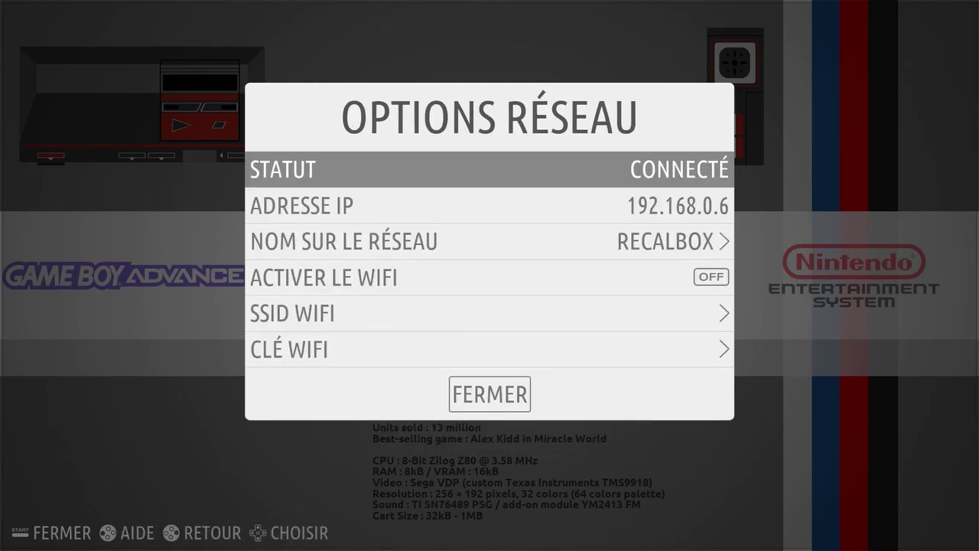
key("Down")
key("Down")
key("Down")
key("Up")
key("Up")
key("Up")
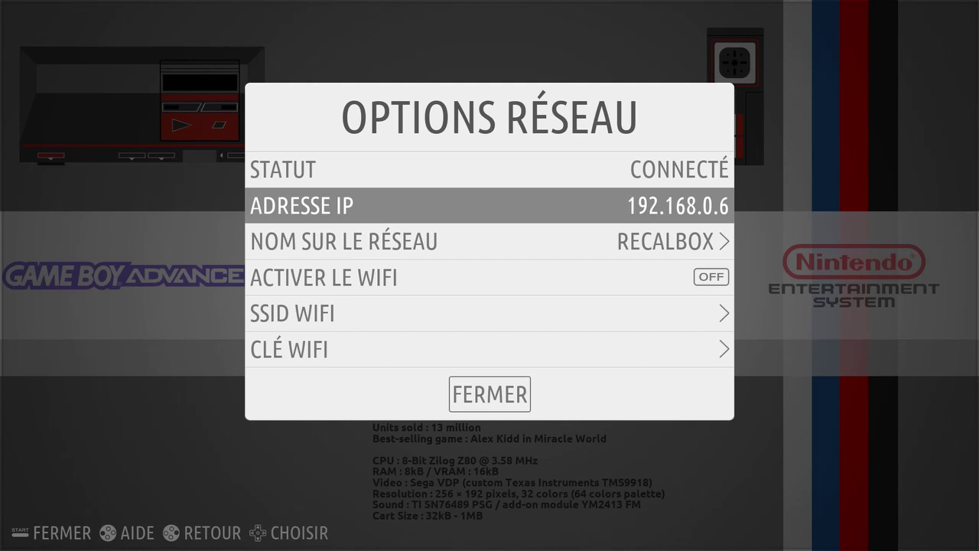
- Look over the WiFi entries in the network options and return to the console selection
key("Down")
key("Down")
key("Down")
key("Down")
key("Down")
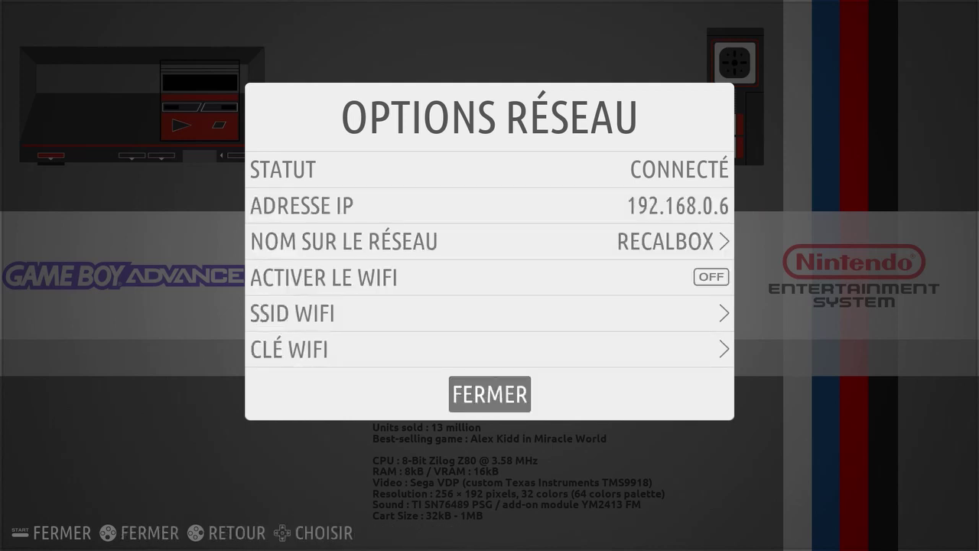
key("Return")
key("Up")
key("Escape")
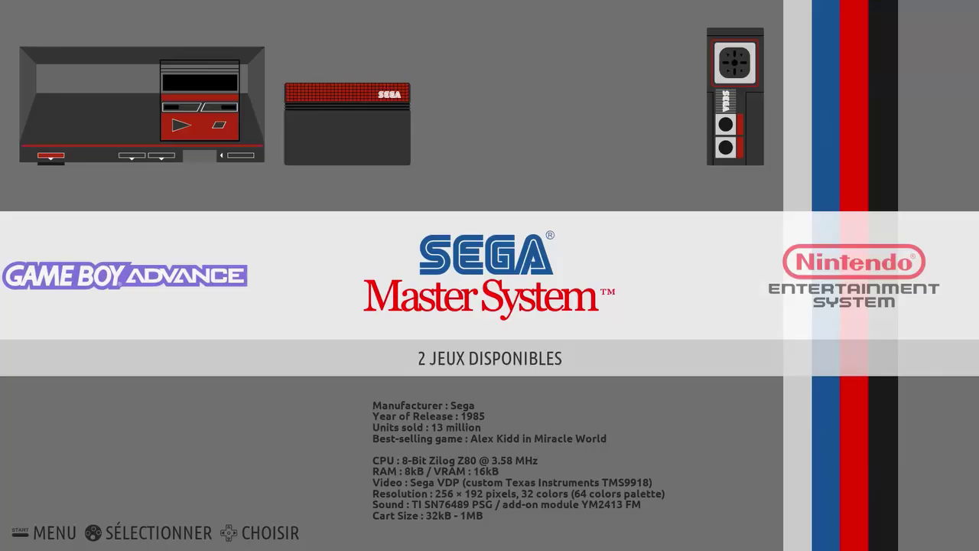
- Browse the console selection as far as PC Engine and go back to Sega Master System
key("Right")
key("Right")
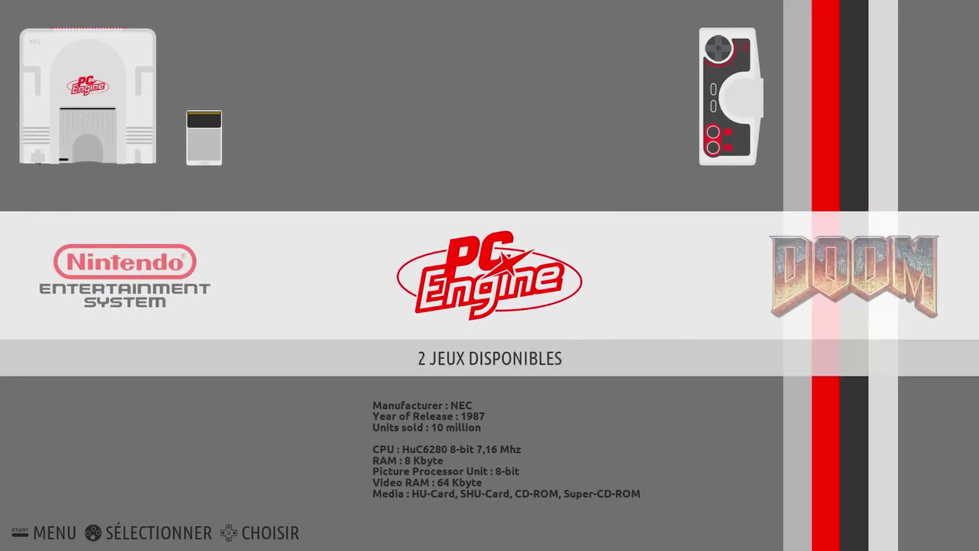
key("Left")
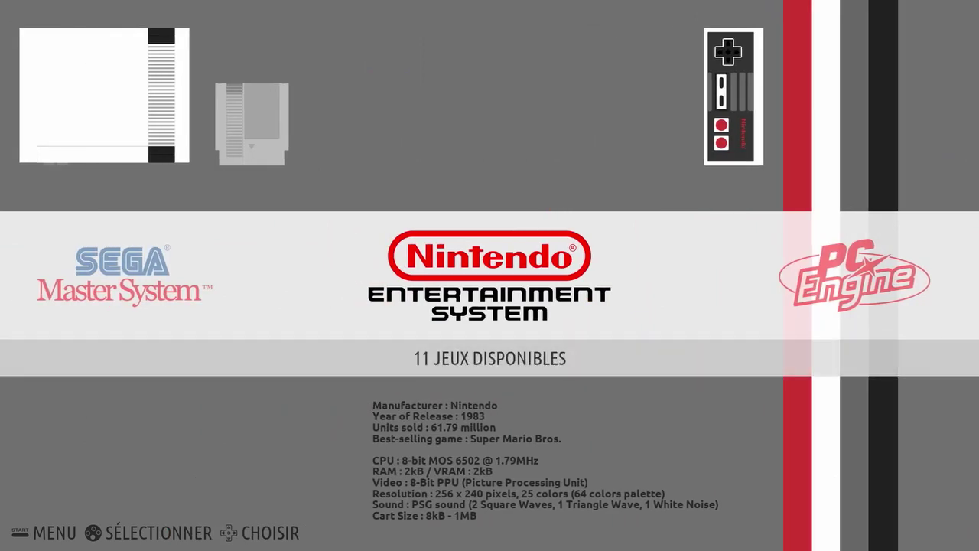
key("Left")
- Reopen the network options from the main menu to read the IP address, and leave the menus
key("Return")
key("Down")
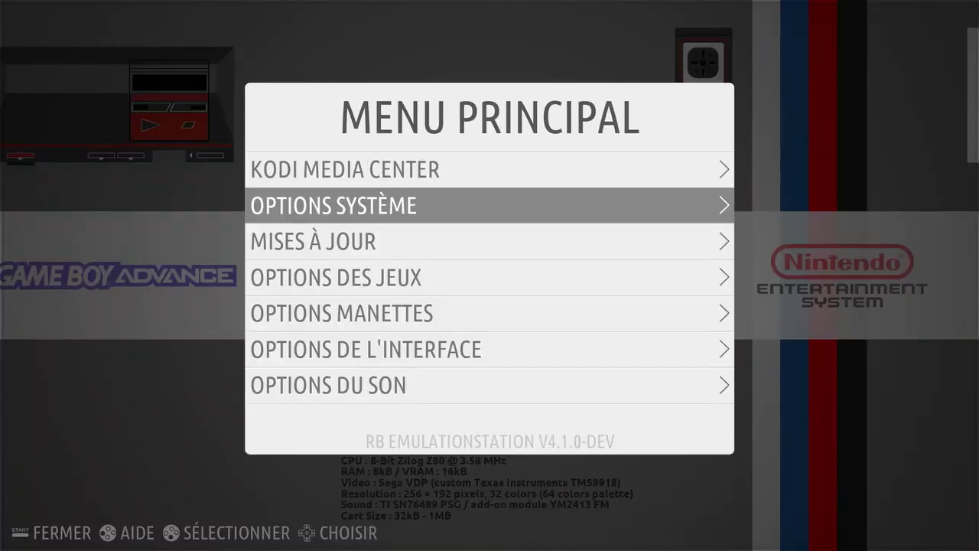
key("Down")
key("Down")
key("Down")
key("Down")
key("Down")
key("Down")
key("Return")
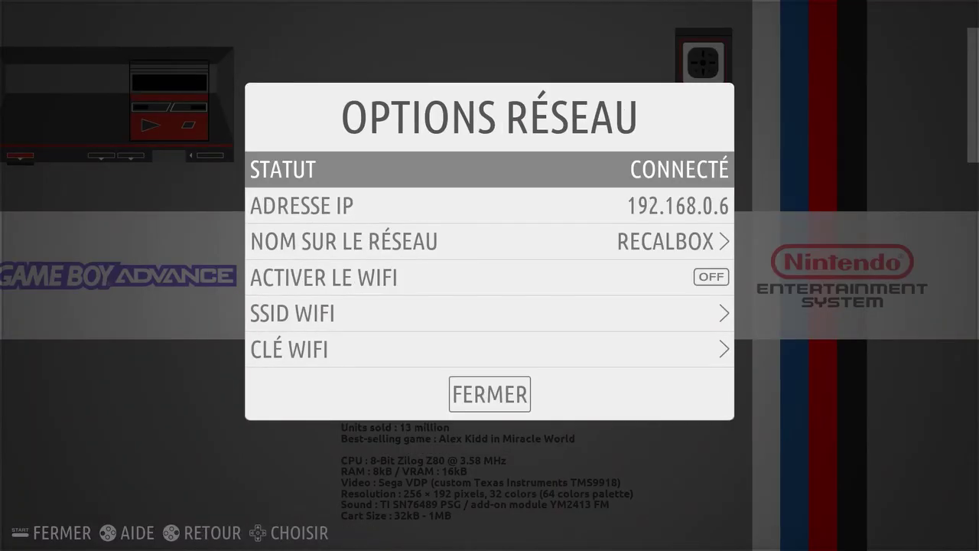
key("Escape")
key("Escape")
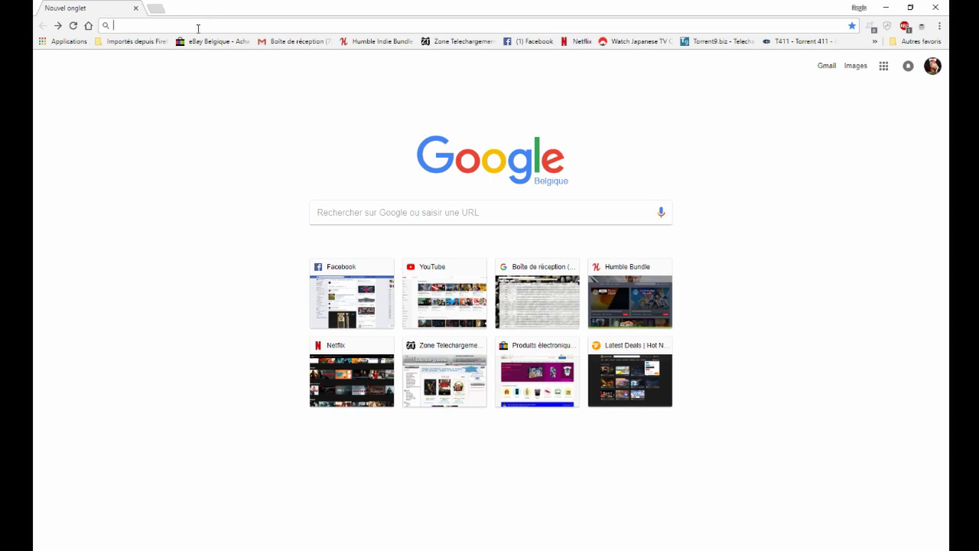
- Switch to Chrome and load the Recalbox Manager web page at 192.168.0.6
left_click(197, 28)
type("192.168")
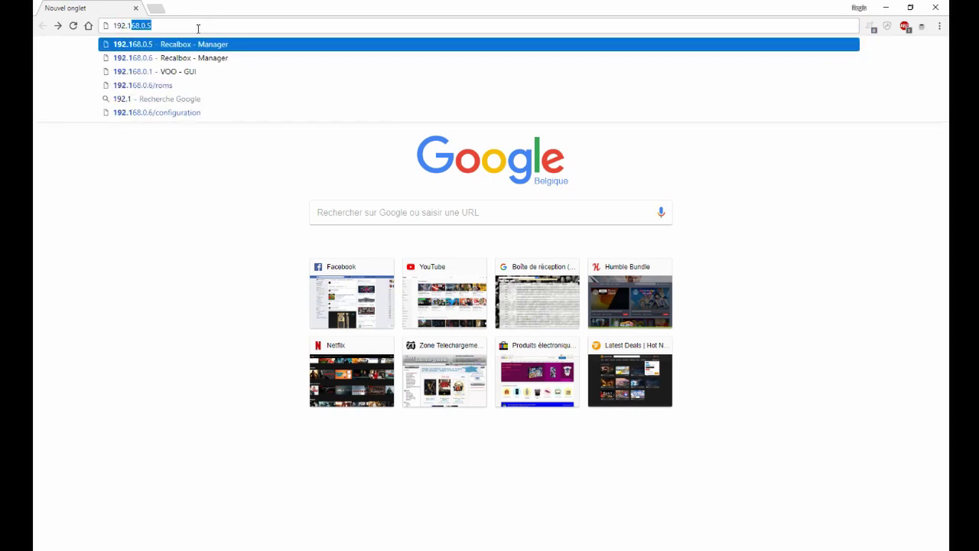
type(".0.6")
key("Return")
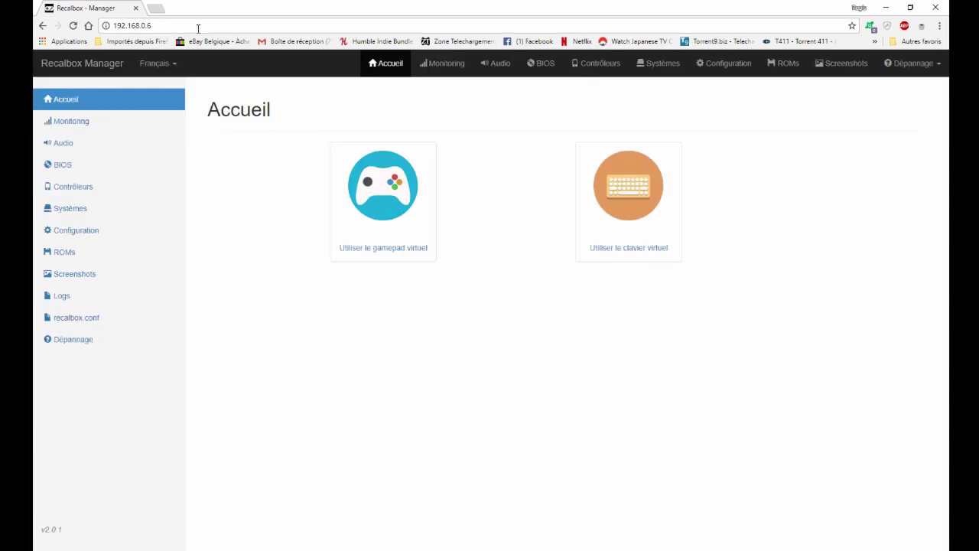
- View the virtual gamepad and the virtual keyboard from the Recalbox Manager home page, closing each one after viewing
left_click(386, 220)
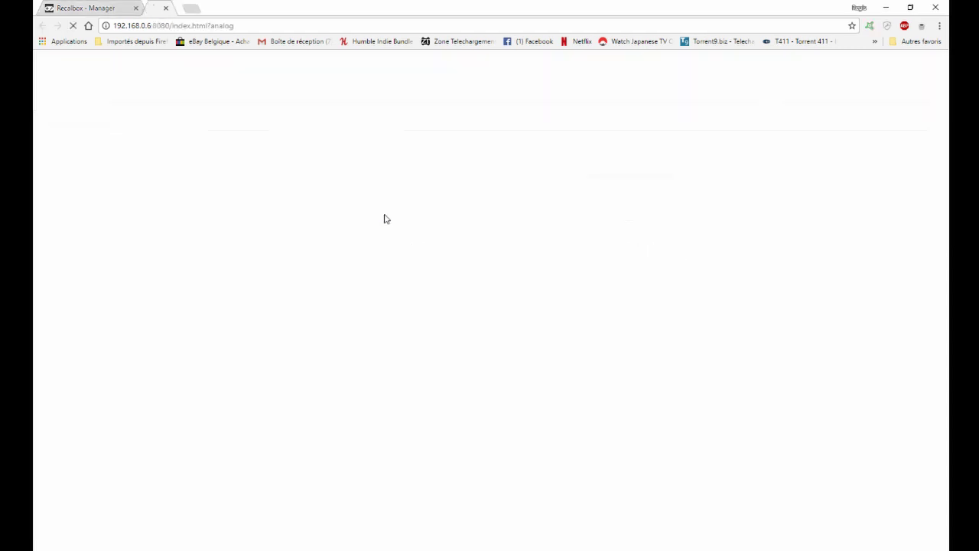
left_click(487, 110)
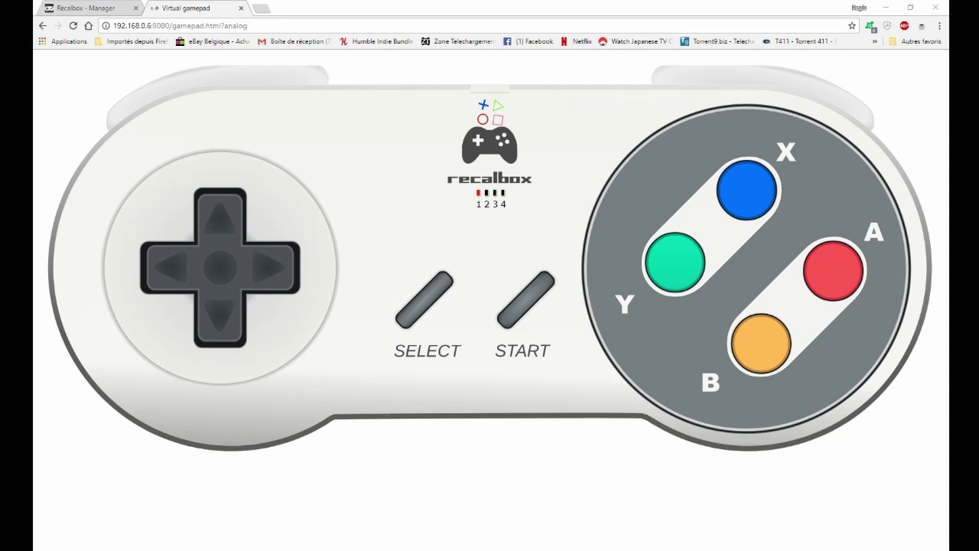
left_click(241, 9)
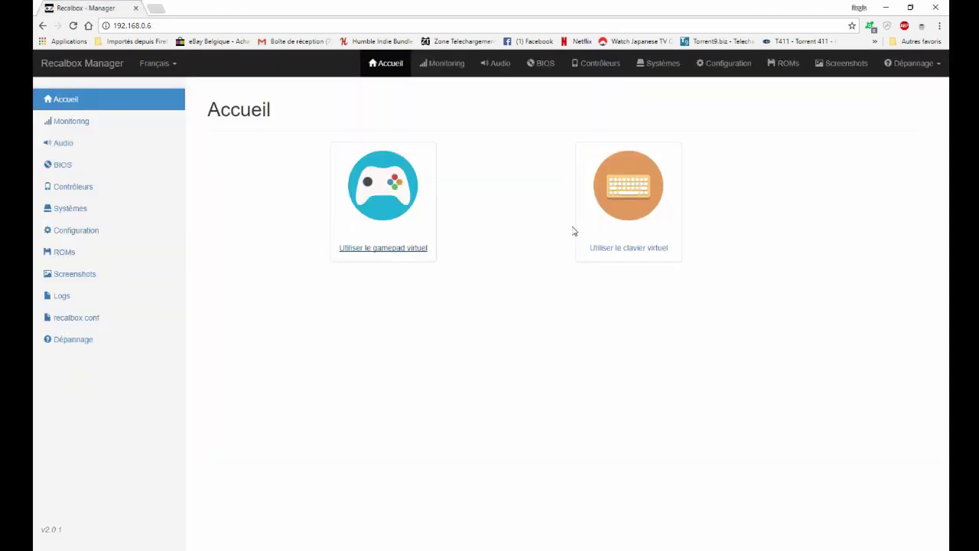
left_click(636, 192)
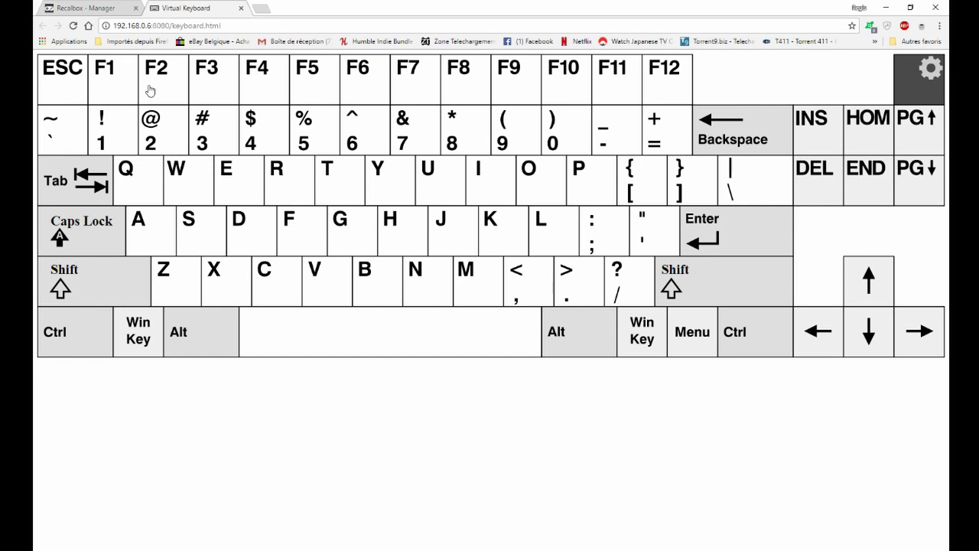
left_click(241, 9)
- Examine the processor, memory, CPU temperature and file system usage on the Monitoring page
left_click(73, 122)
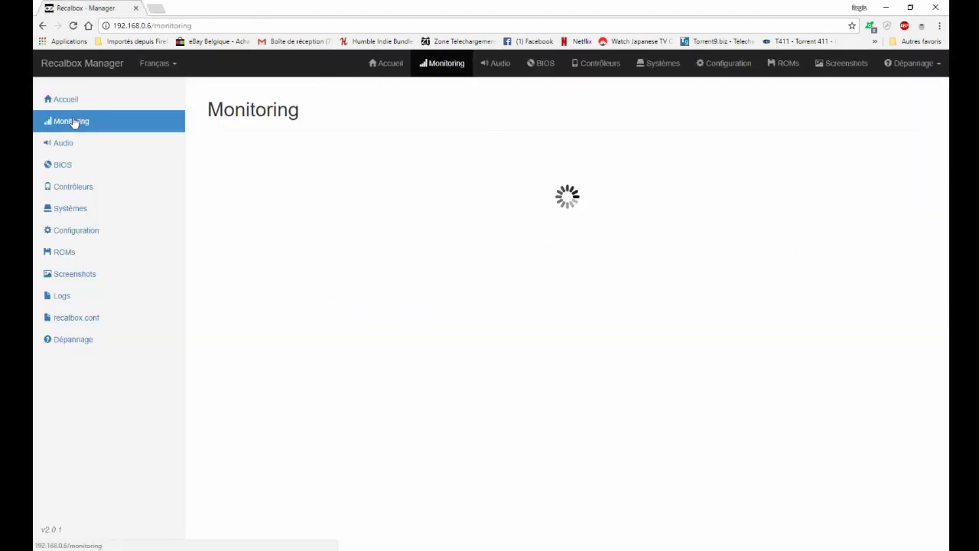
scroll(515, 291, "down", 1)
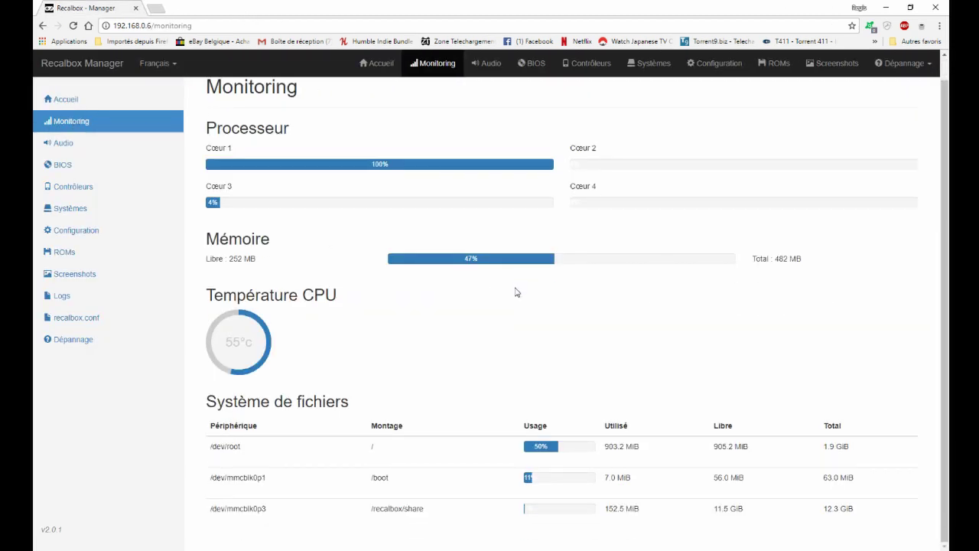
scroll(517, 292, "up", 1)
scroll(383, 260, "down", 1)
scroll(329, 245, "up", 1)
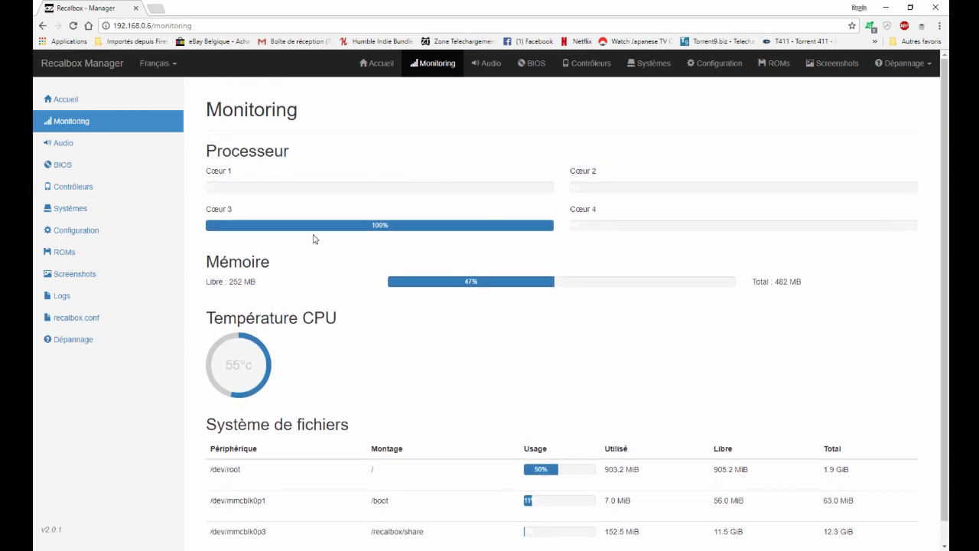
- View the Audio page, and look through the supported BIOS files and their validity column on the BIOS page
left_click(67, 145)
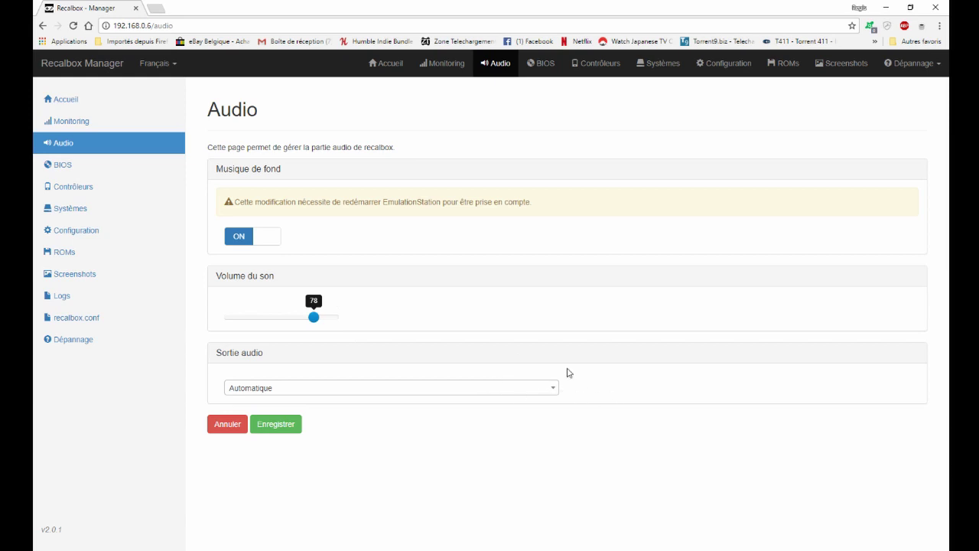
left_click(66, 164)
scroll(785, 243, "down", 12)
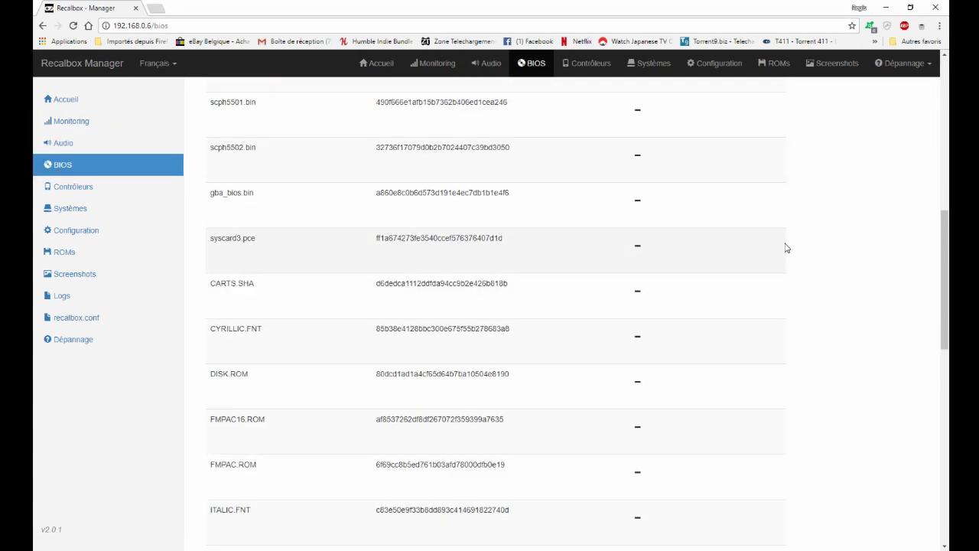
scroll(786, 244, "down", 5)
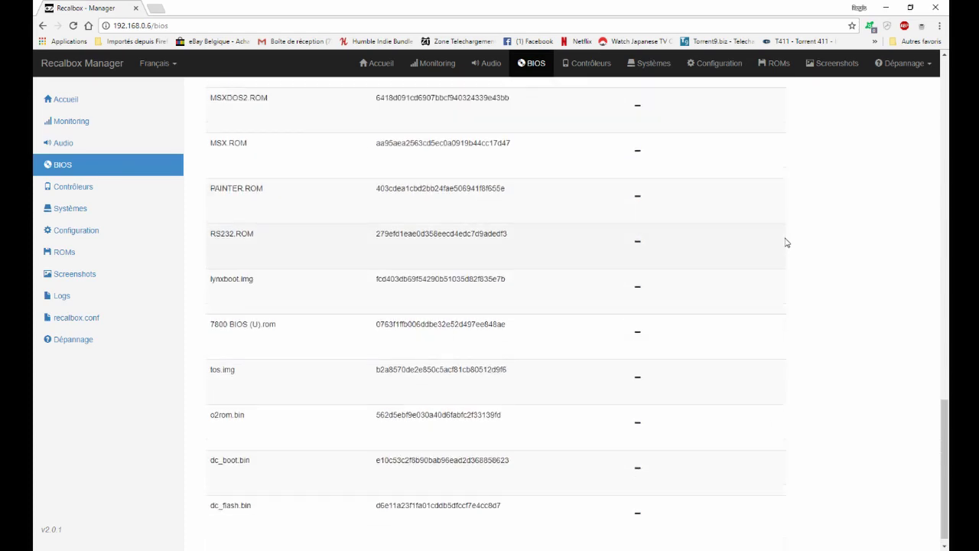
scroll(786, 243, "up", 10)
scroll(785, 242, "up", 7)
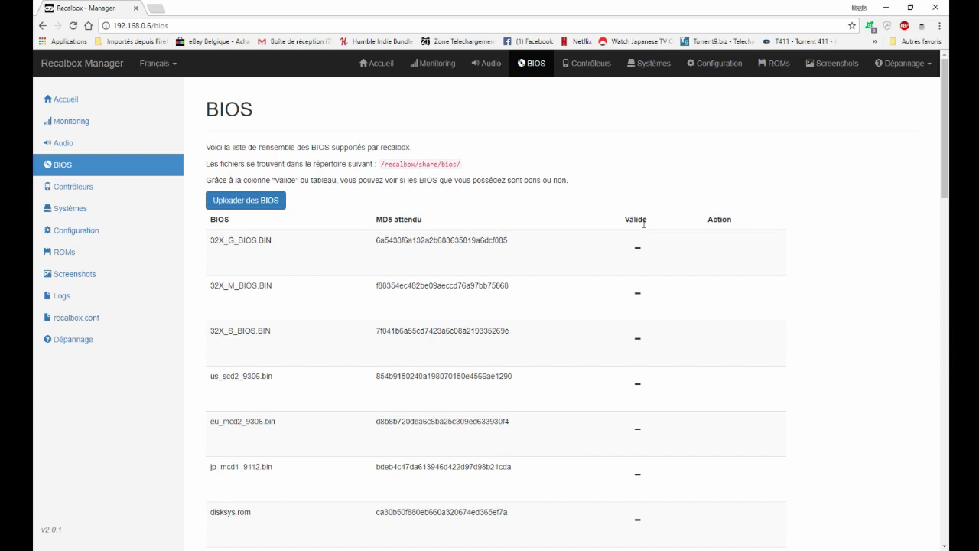
scroll(643, 227, "down", 6)
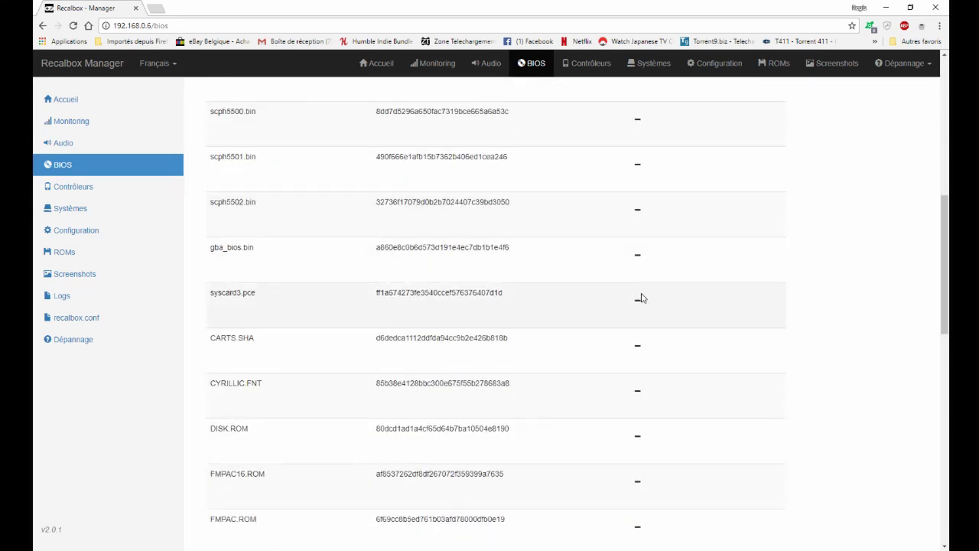
scroll(640, 295, "up", 6)
scroll(643, 296, "up", 1)
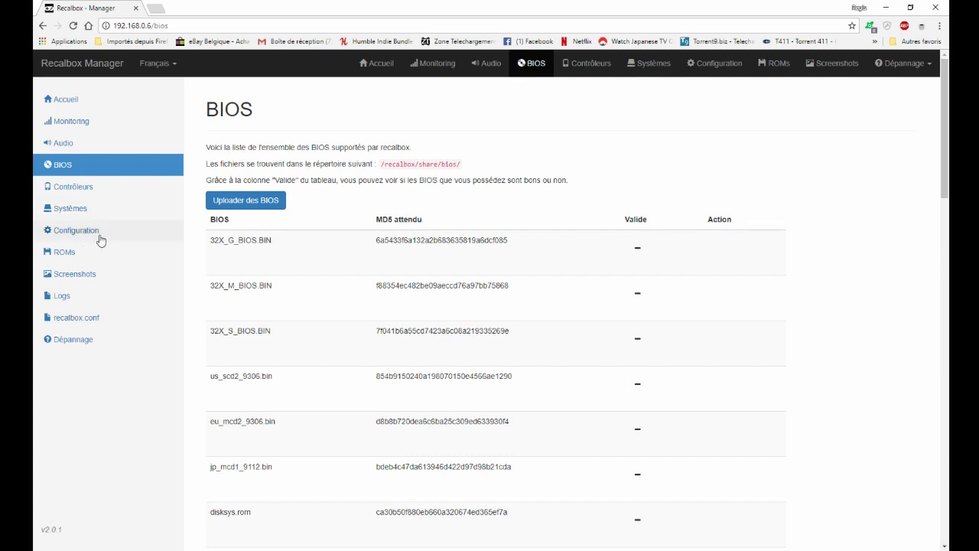
- Examine the DB9, Gamecon, GPIO and PS3 controller settings on the Contrôleurs page
left_click(115, 186)
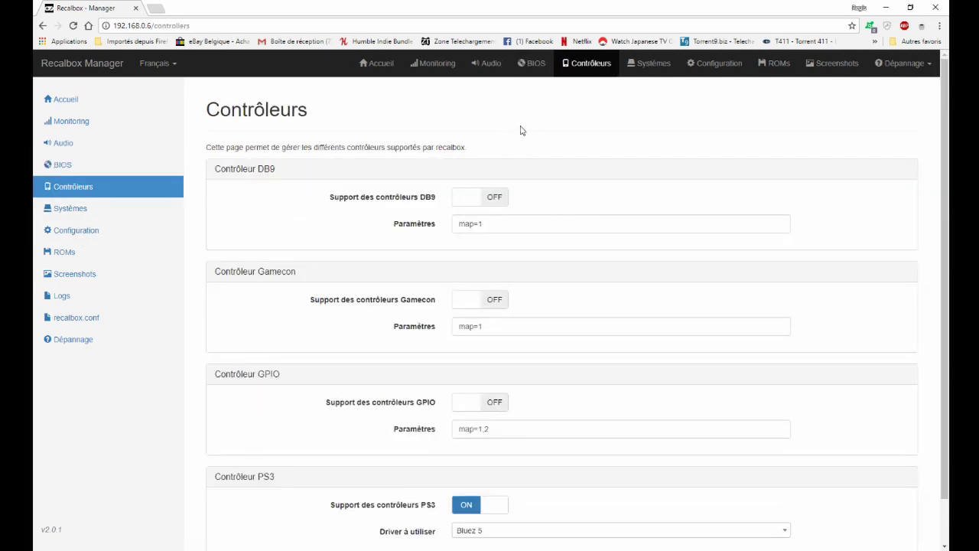
scroll(536, 256, "down", 1)
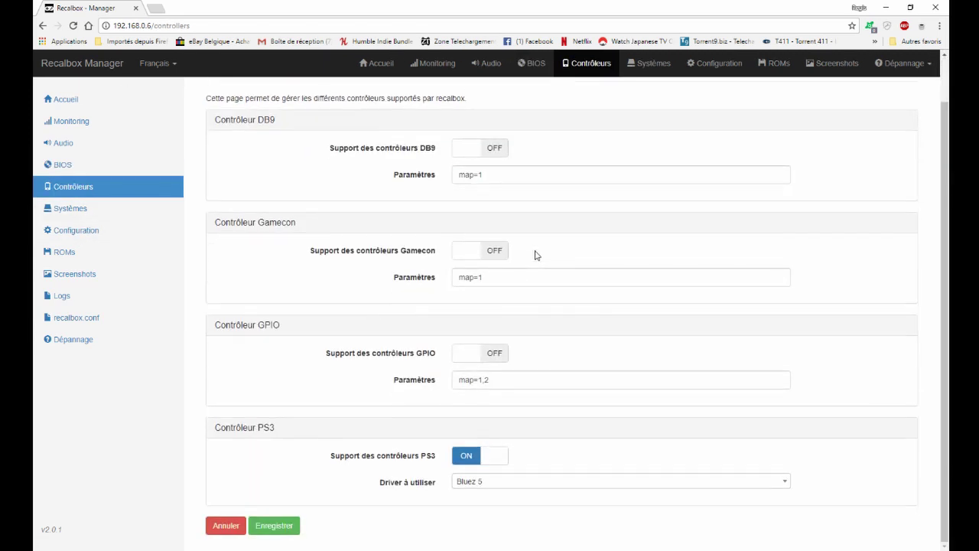
scroll(536, 255, "up", 1)
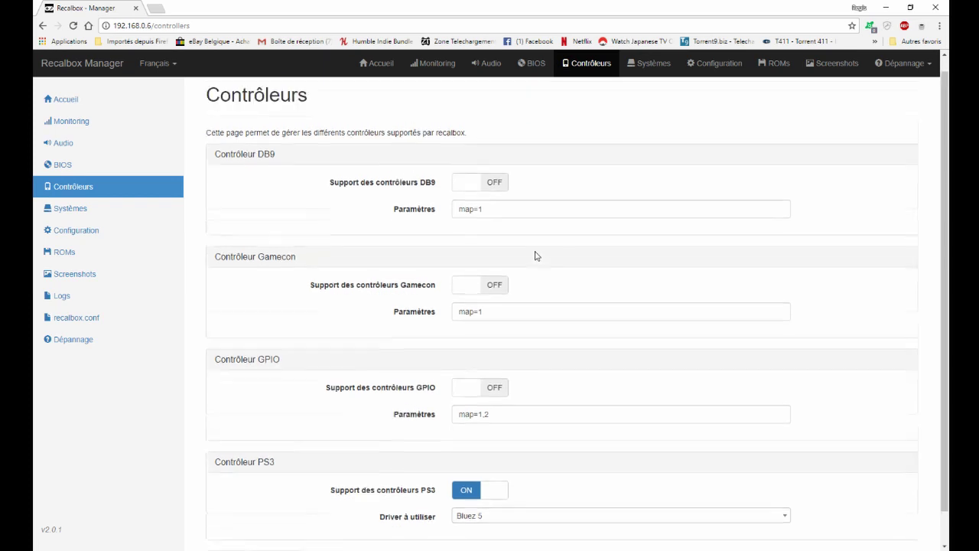
scroll(536, 255, "down", 1)
scroll(536, 256, "up", 1)
scroll(536, 255, "down", 1)
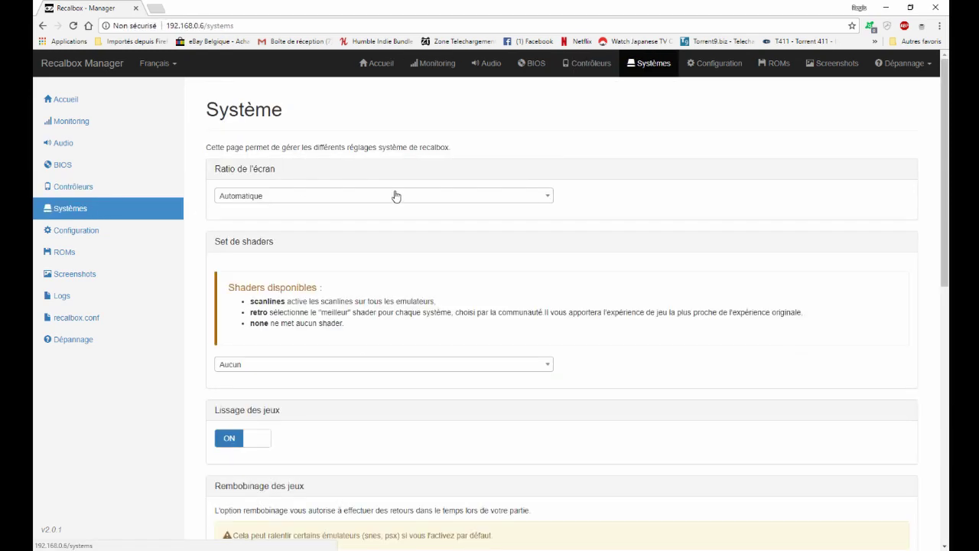
- Examine the shader, game smoothing, rewind and automatic save options on the Systèmes page
scroll(138, 267, "down", 3)
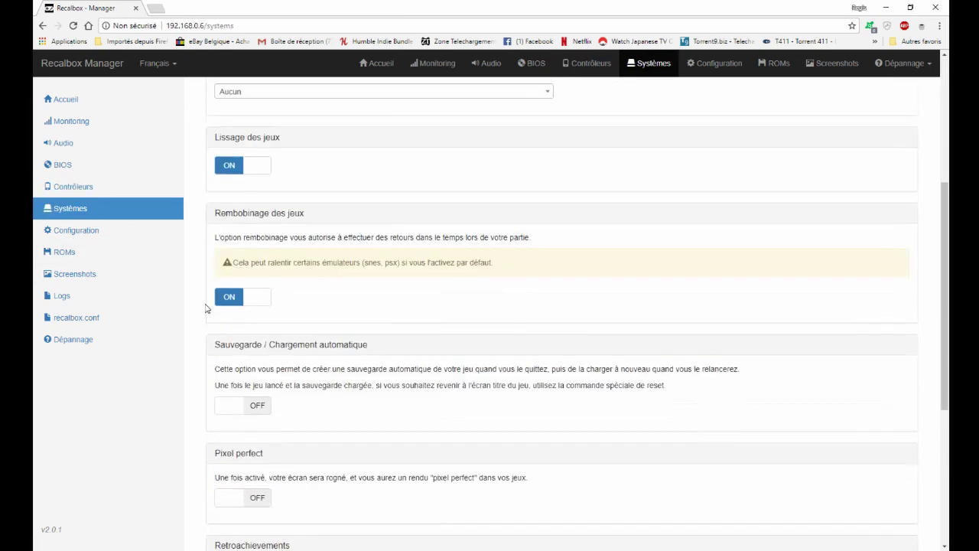
scroll(153, 263, "up", 2)
scroll(308, 365, "down", 2)
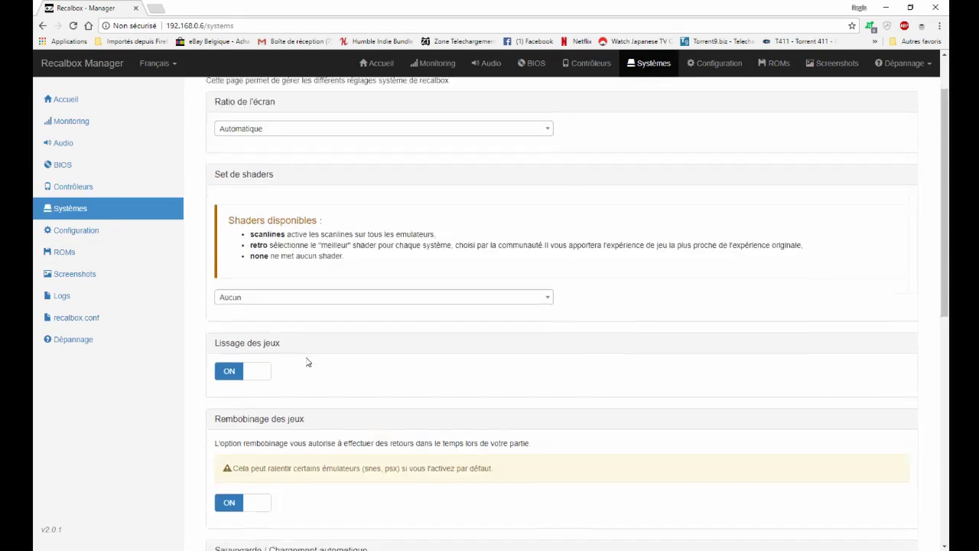
scroll(229, 260, "up", 1)
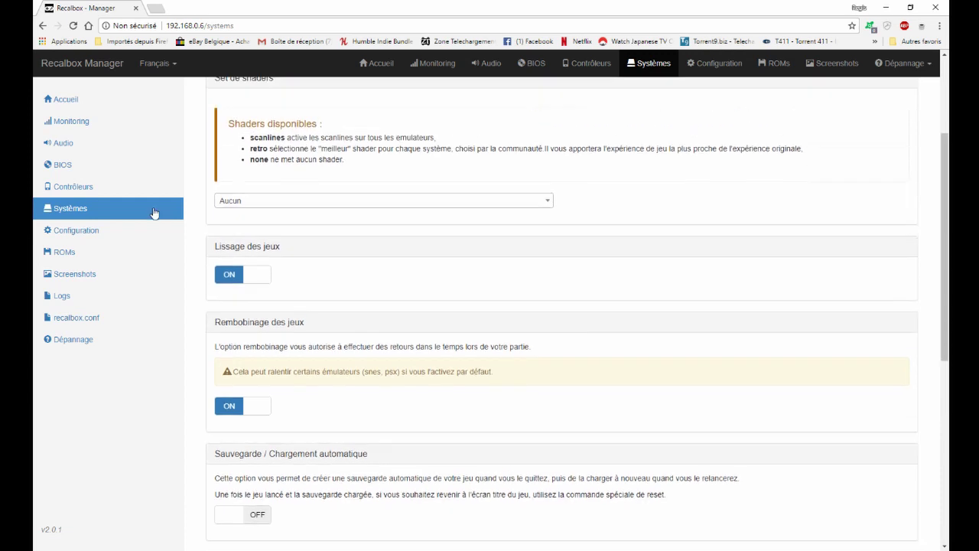
- Set the keyboard layout (Disposition du clavier) to Français in the system options of the Configuration page
left_click(85, 234)
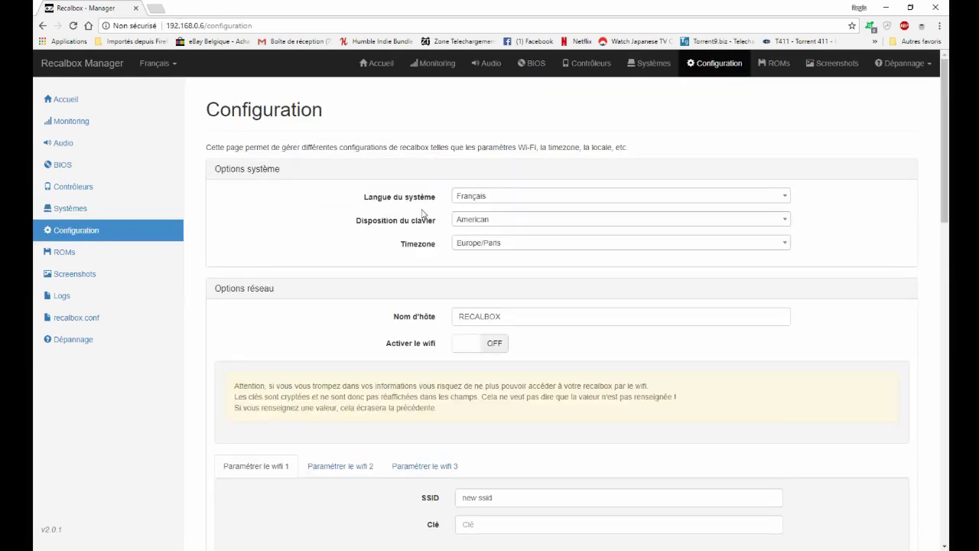
left_click(583, 220)
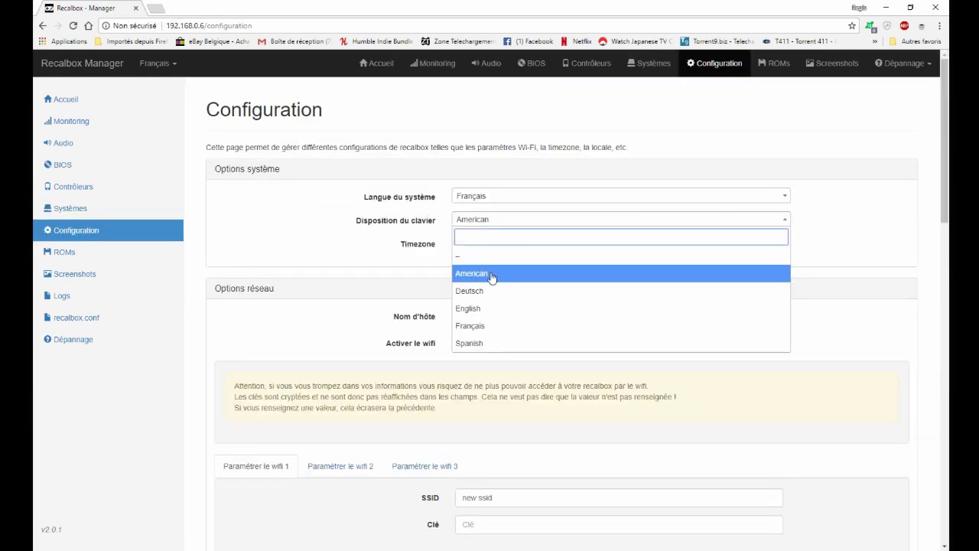
left_click(481, 328)
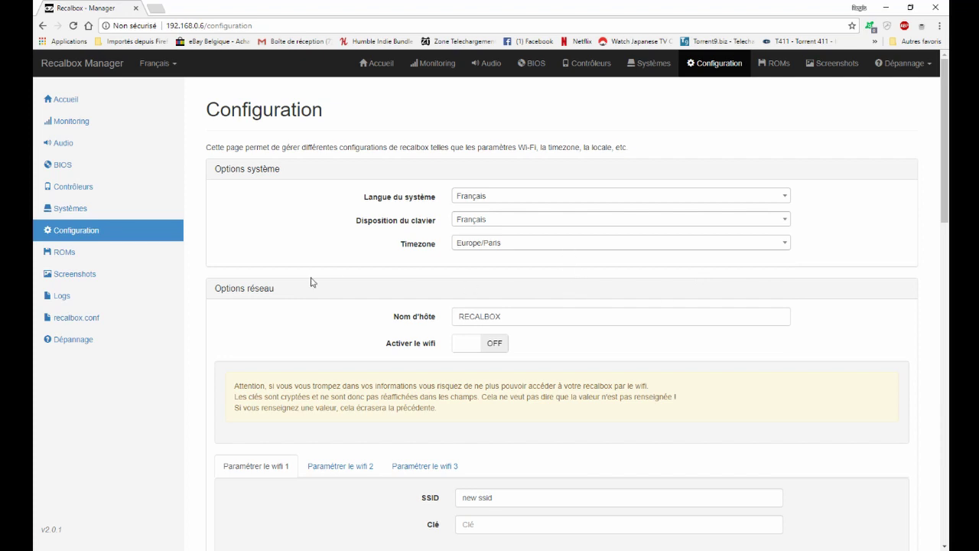
- Turn off Activer Kodi and the launching of Kodi with the X key in the Kodi options
scroll(465, 310, "down", 3)
scroll(469, 245, "down", 1)
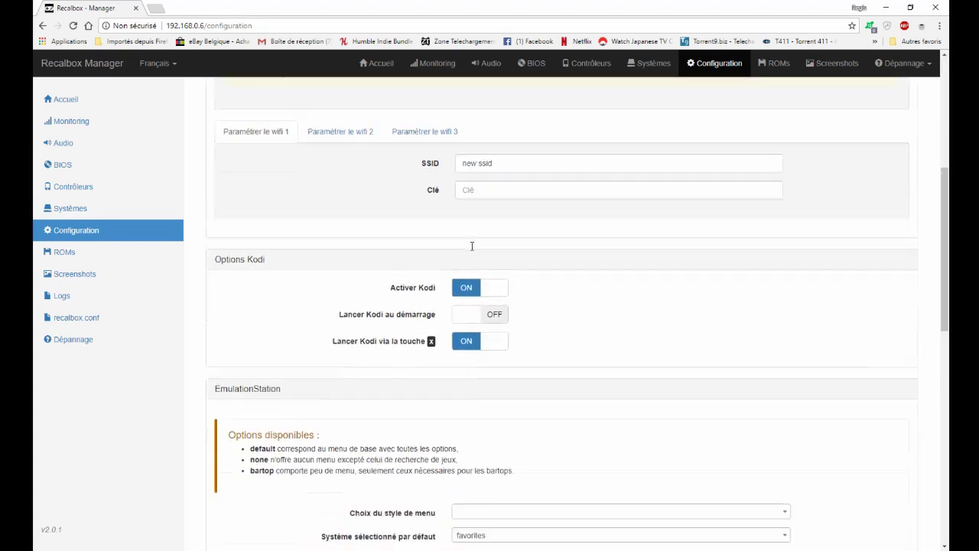
scroll(465, 181, "up", 1)
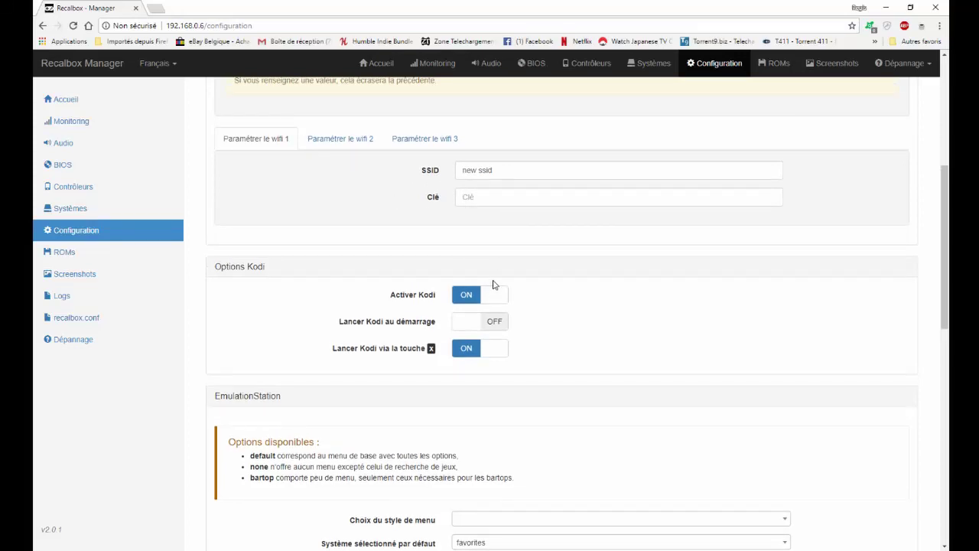
scroll(488, 234, "up", 2)
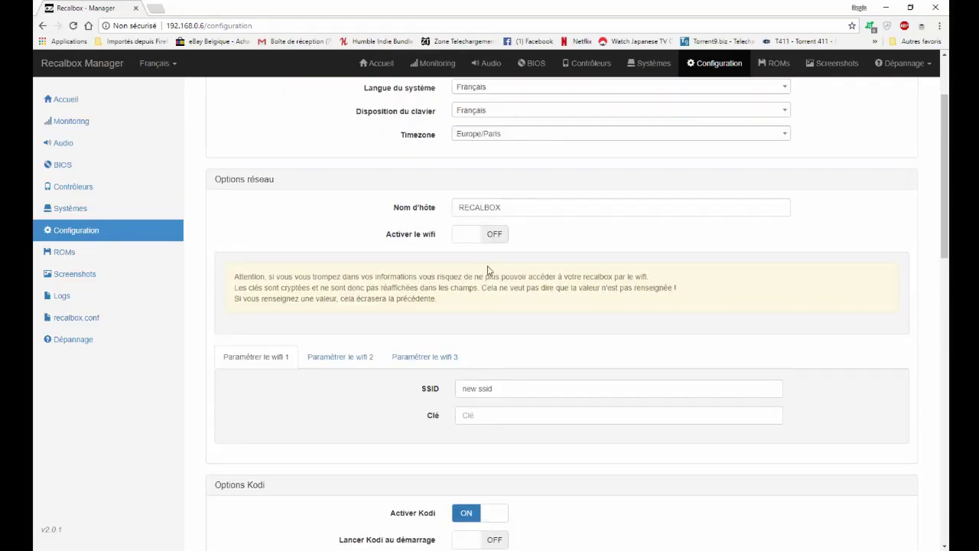
scroll(488, 270, "down", 3)
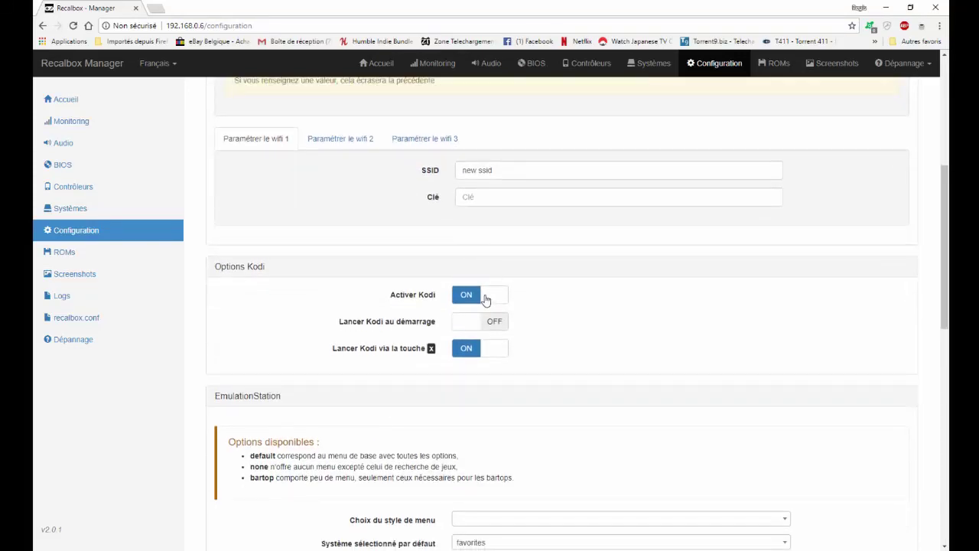
left_click(490, 300)
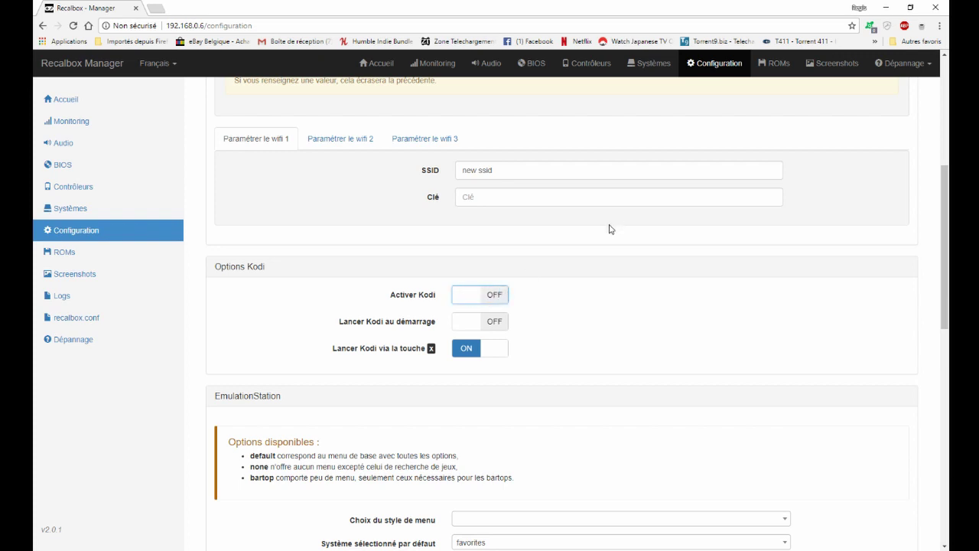
left_click(478, 352)
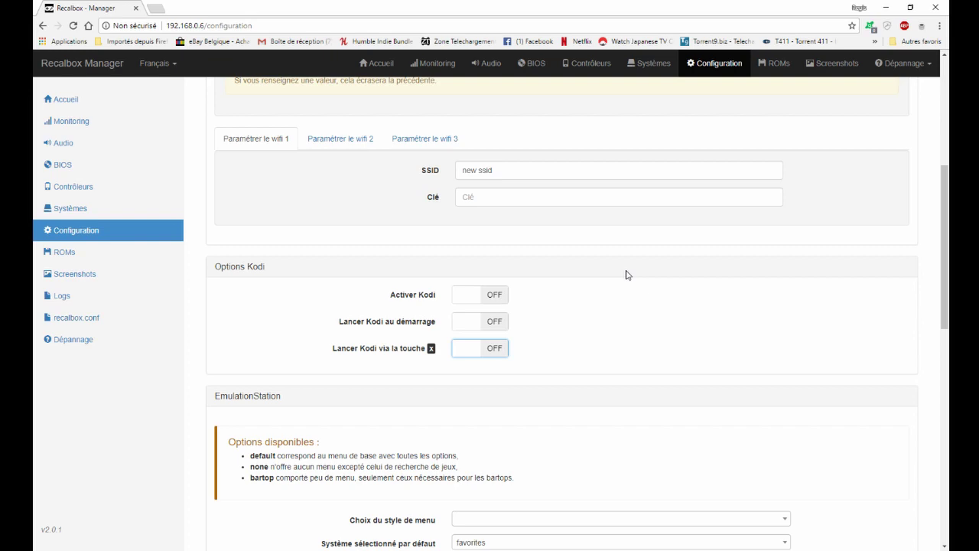
- Review the remaining settings on the Configuration page and save the configuration
scroll(627, 274, "down", 2)
scroll(624, 272, "down", 6)
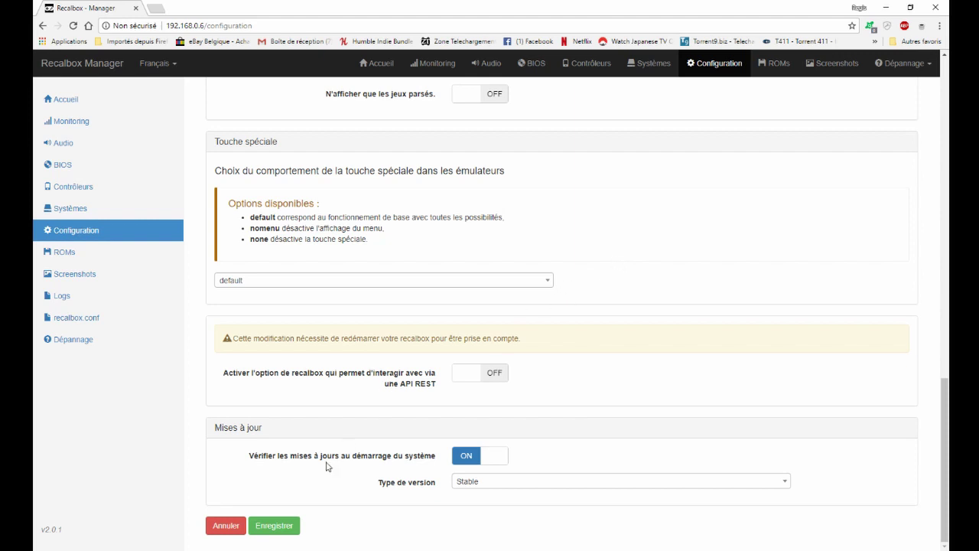
left_click(274, 526)
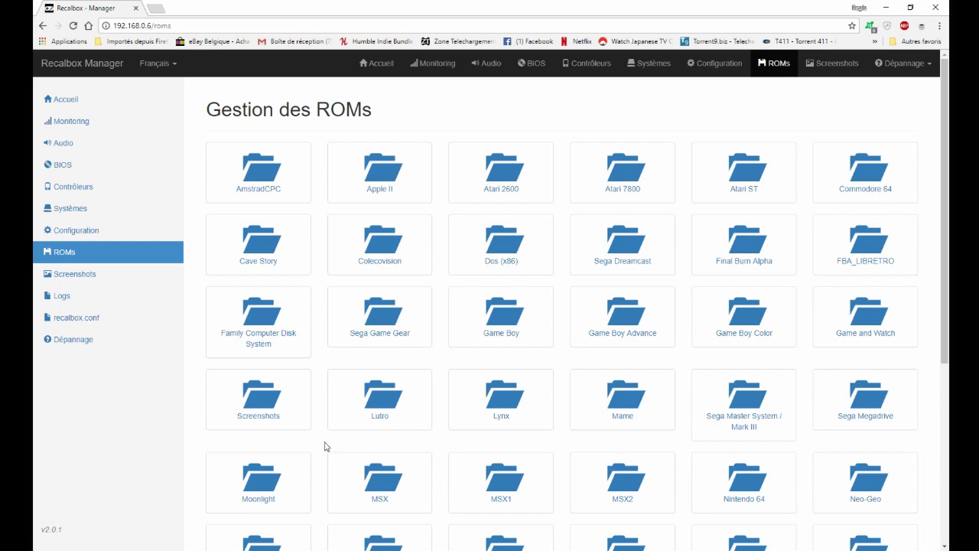
- Switch to File Explorer and open the roms folder in the RECALBOX computer's network share
left_click(338, 472)
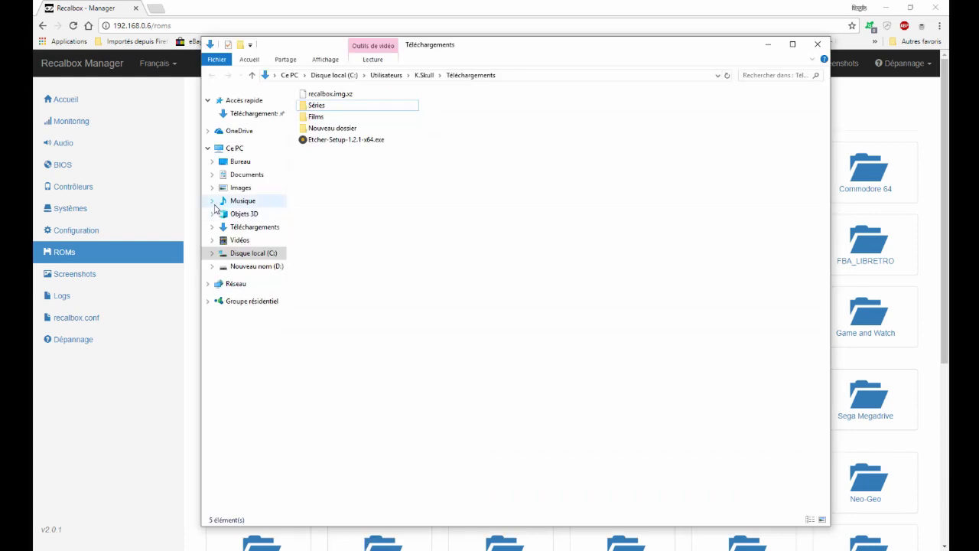
left_click(239, 284)
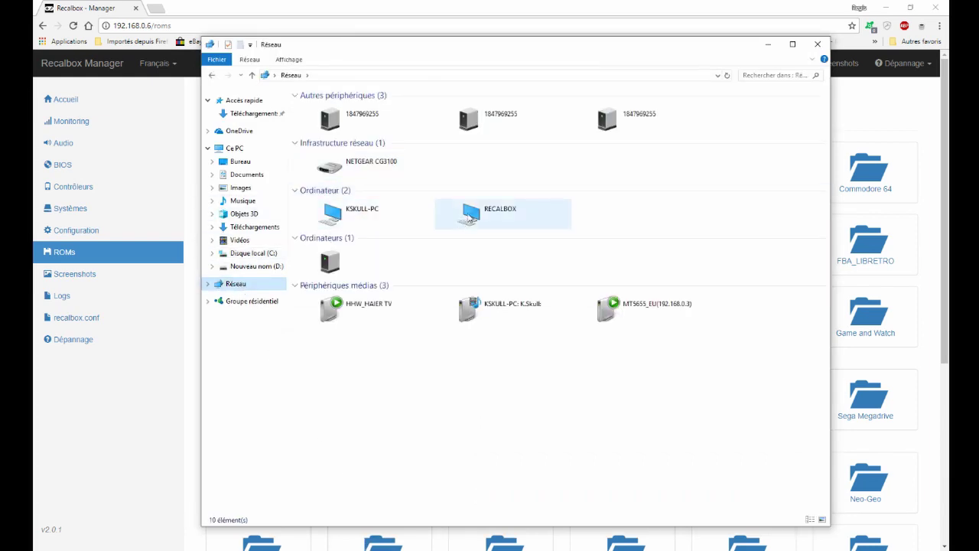
left_click(470, 214)
double_click(467, 215)
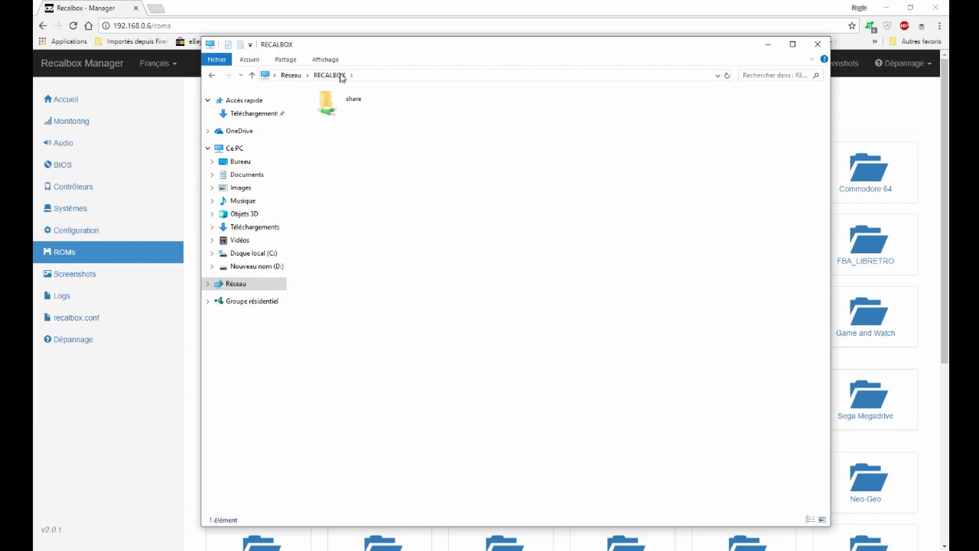
double_click(337, 98)
double_click(320, 176)
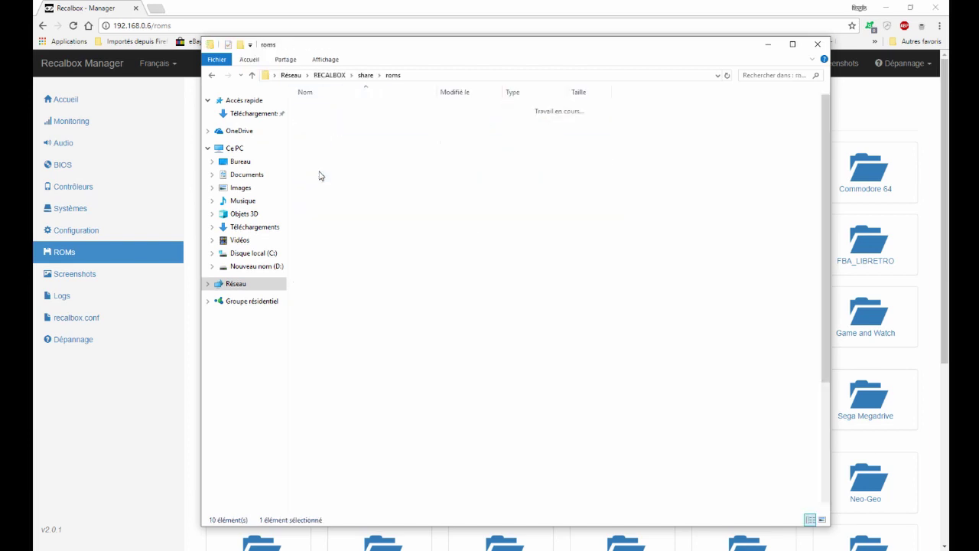
- Look through the console folders in roms, view the contents of the mame folder, and close File Explorer
scroll(340, 352, "down", 3)
scroll(339, 350, "up", 3)
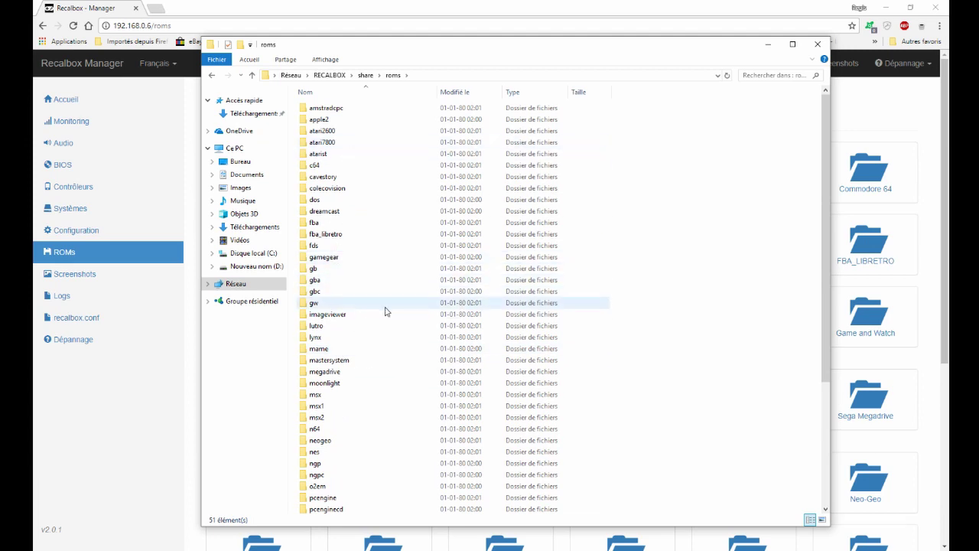
double_click(322, 350)
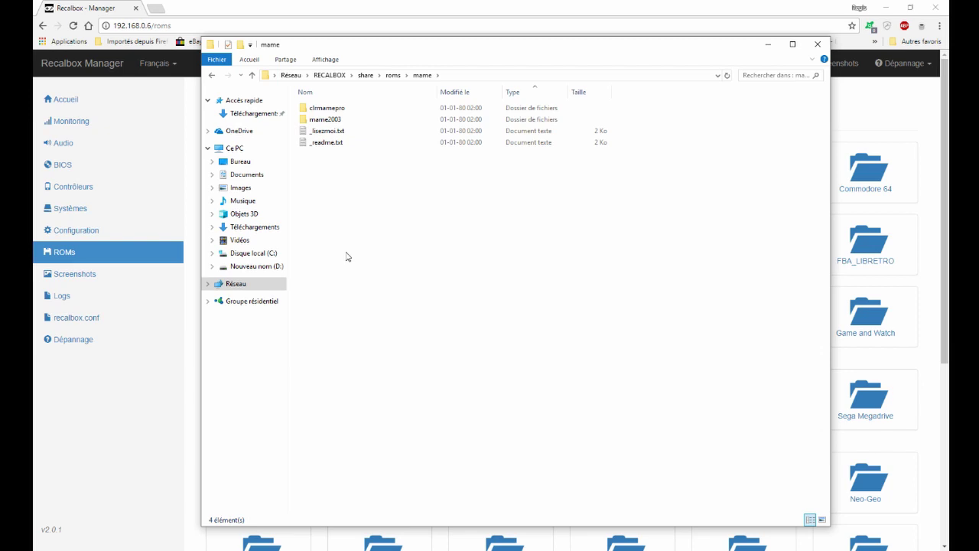
left_click(817, 44)
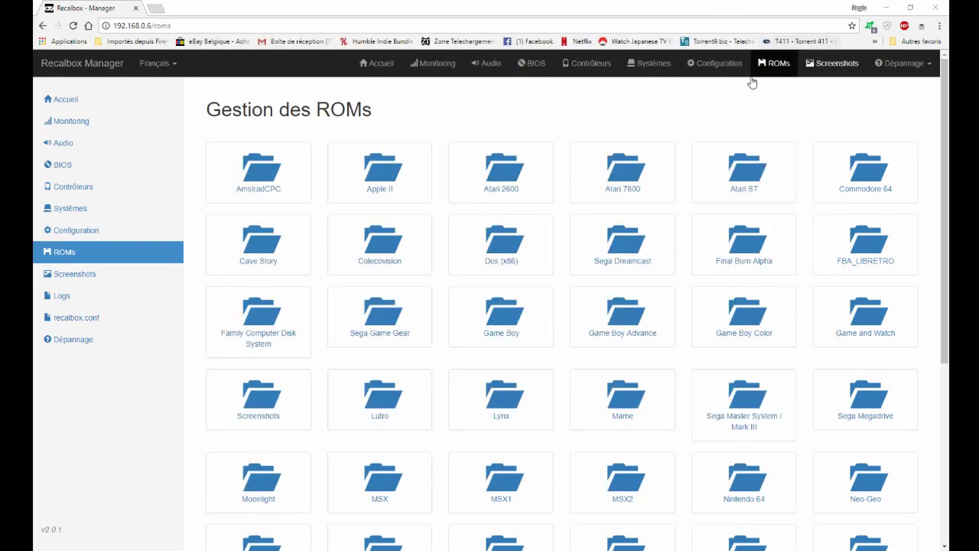
- View the Screenshots page and the Logs page of the Recalbox Manager
left_click(93, 277)
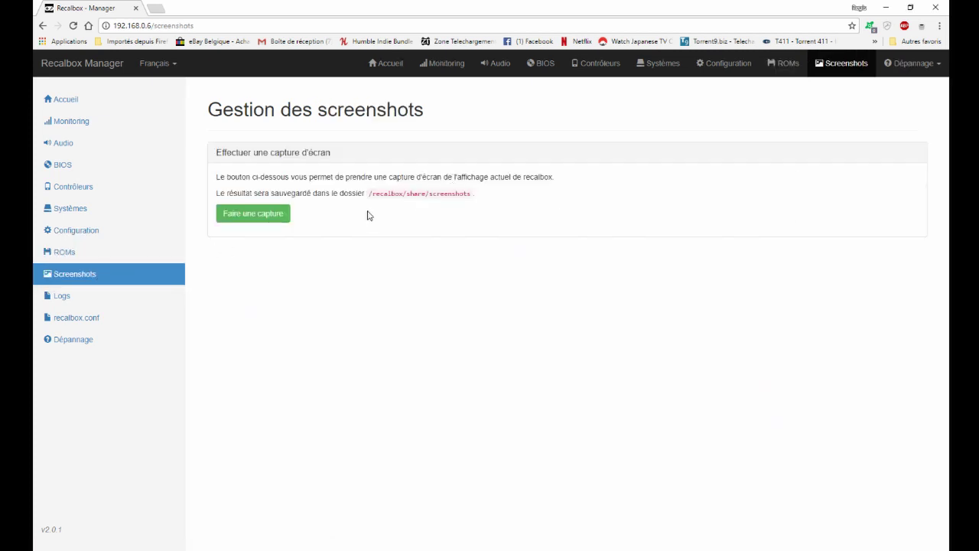
left_click(63, 303)
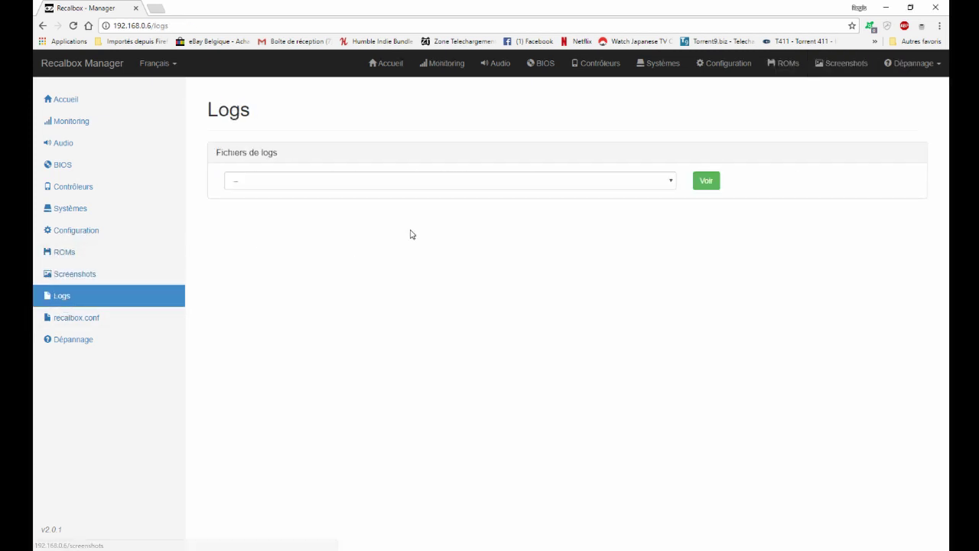
- Read through the recalbox.conf file, including its EmulationStation and controller sections
left_click(76, 320)
scroll(454, 229, "down", 12)
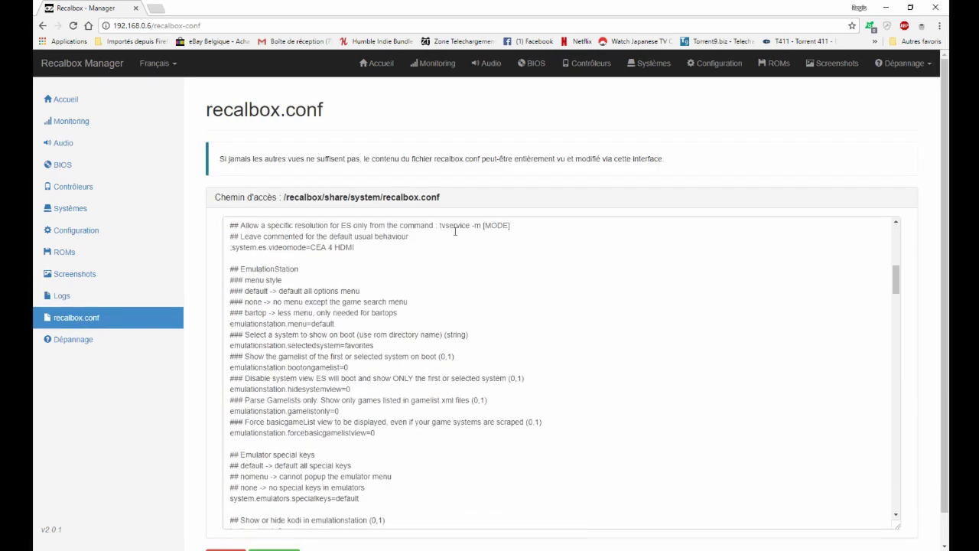
scroll(454, 231, "down", 5)
scroll(454, 230, "down", 2)
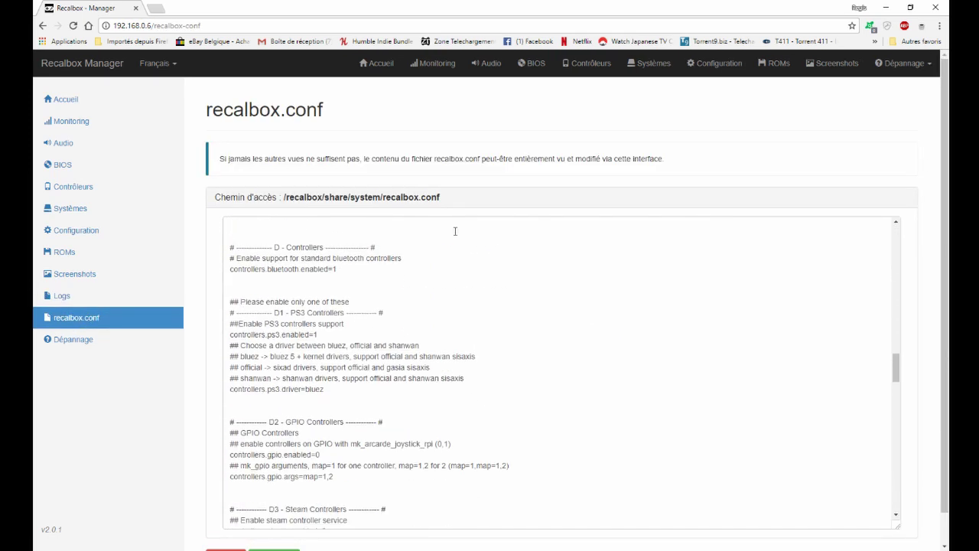
scroll(455, 230, "down", 2)
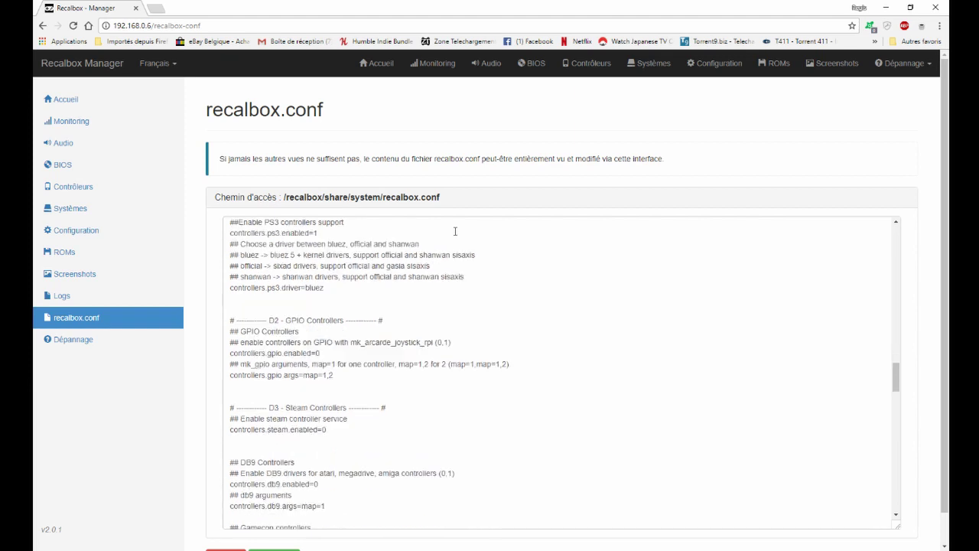